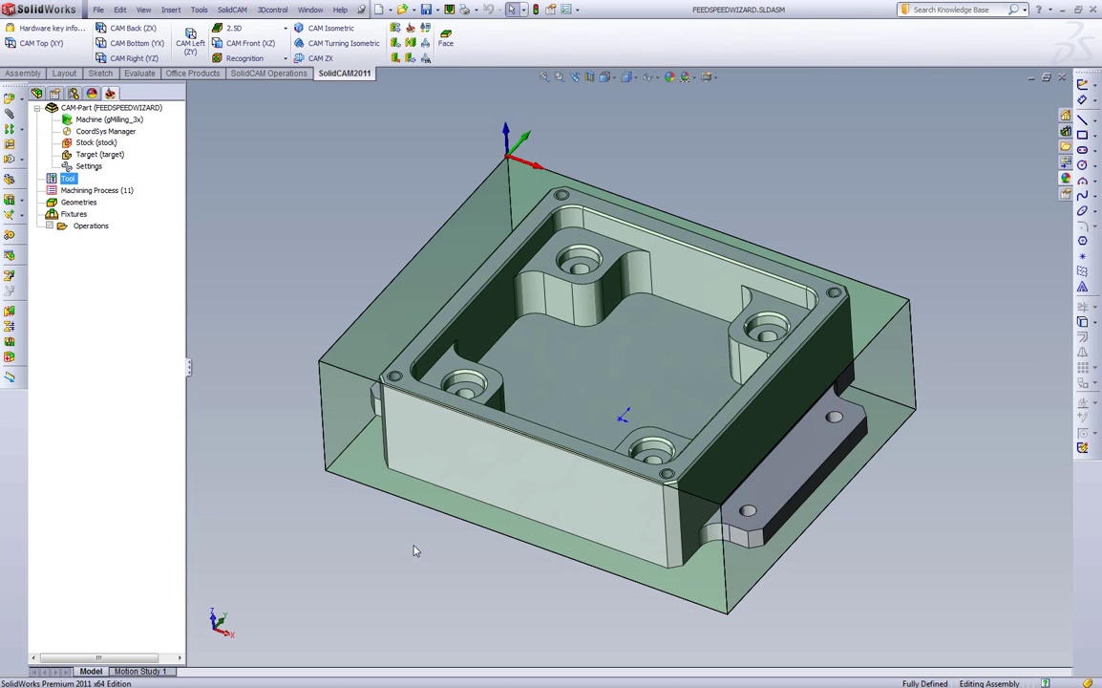
# Select and clear the side ledge, then open and close the CAM part data unchanged.
pyautogui.click(778, 473)
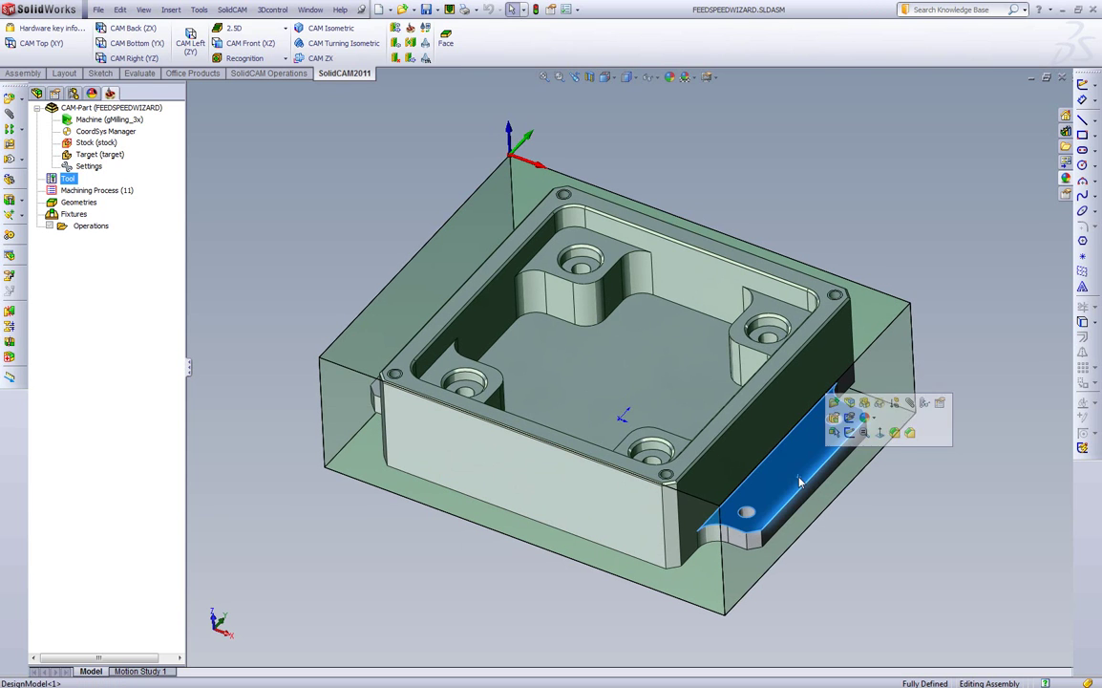
pyautogui.click(855, 546)
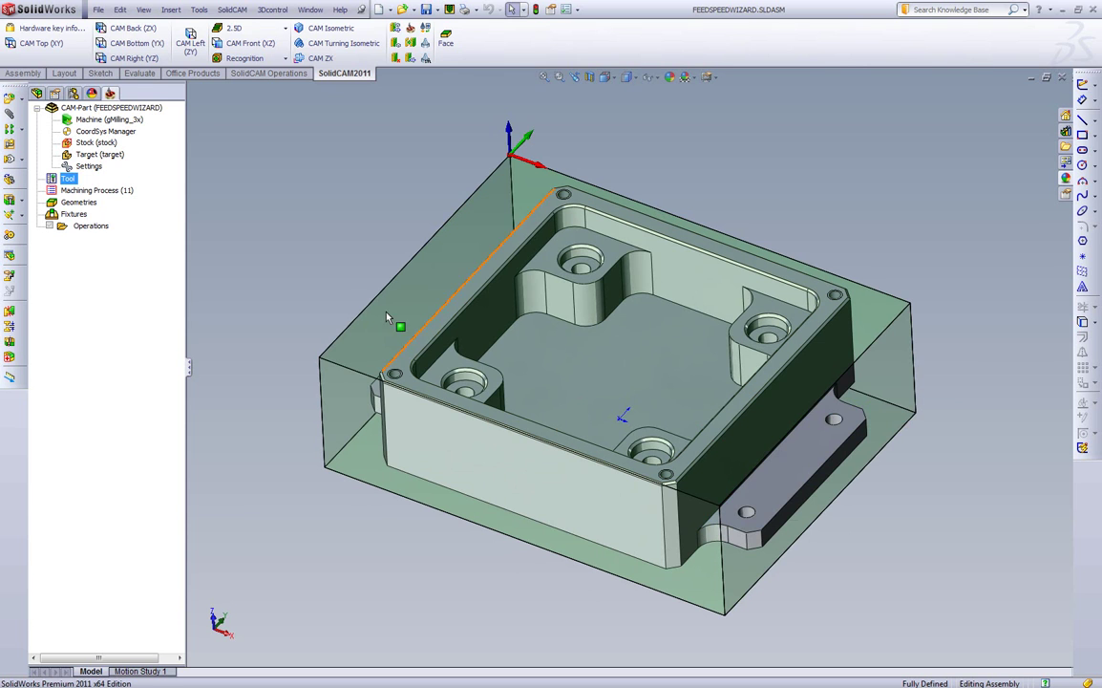
pyautogui.doubleClick(124, 107)
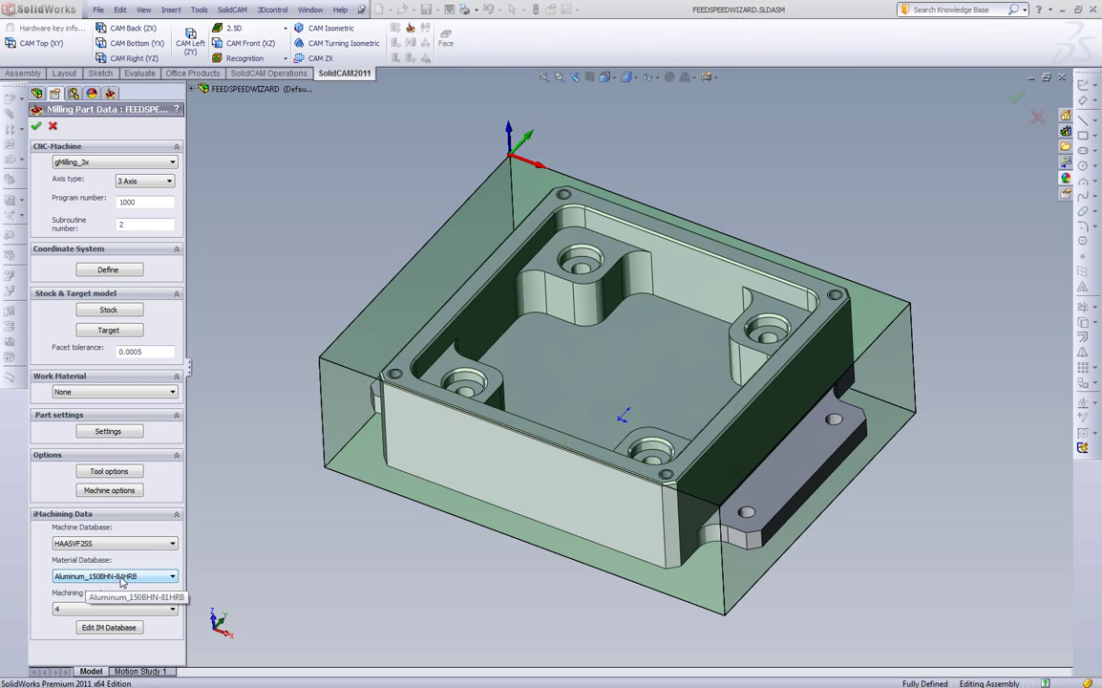
pyautogui.click(53, 125)
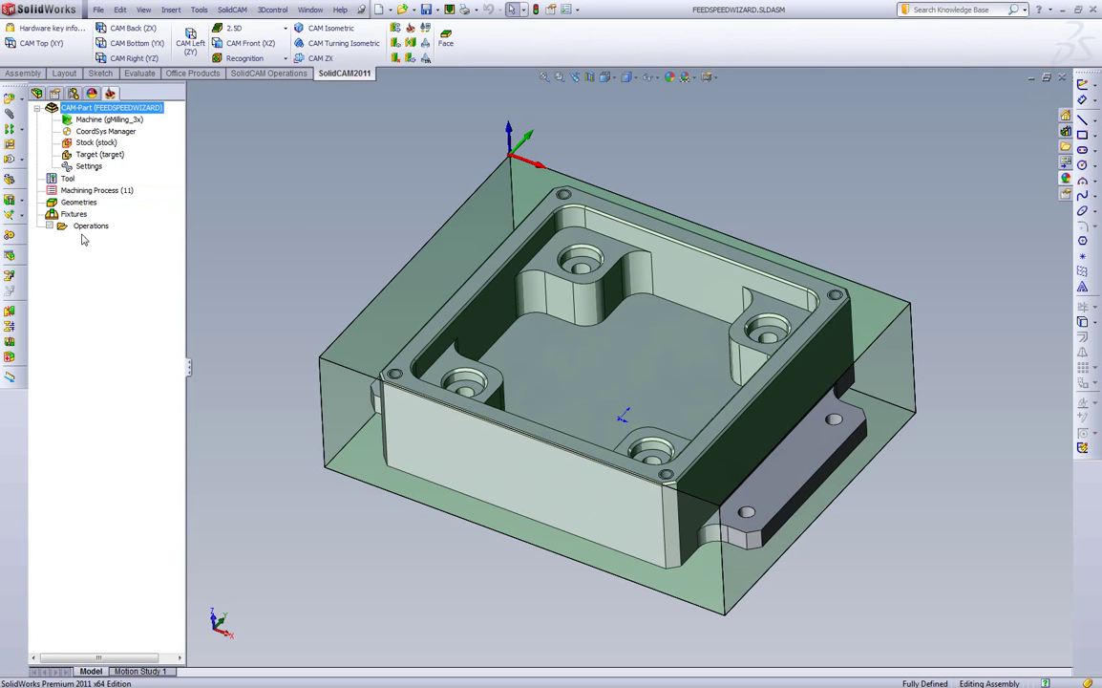
# Add a new 2D iMachining operation under Operations.
pyautogui.rightClick(88, 227)
pyautogui.moveTo(211, 234)
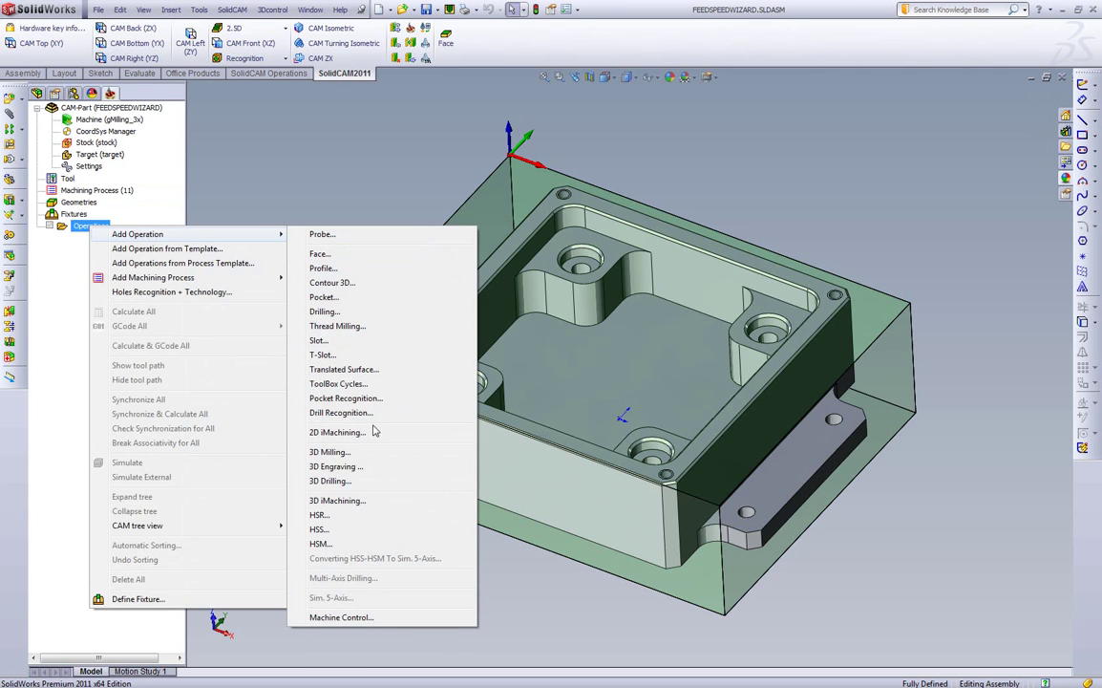
pyautogui.click(338, 433)
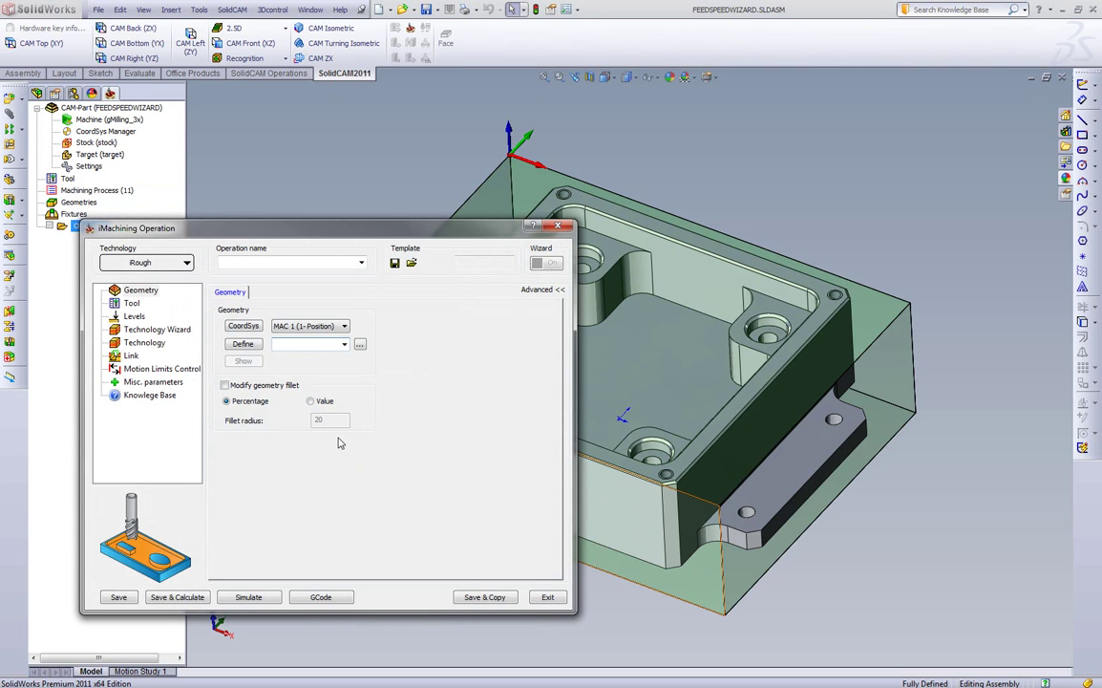
# Define the operation geometry as one chain around the side ledge outline.
pyautogui.click(243, 344)
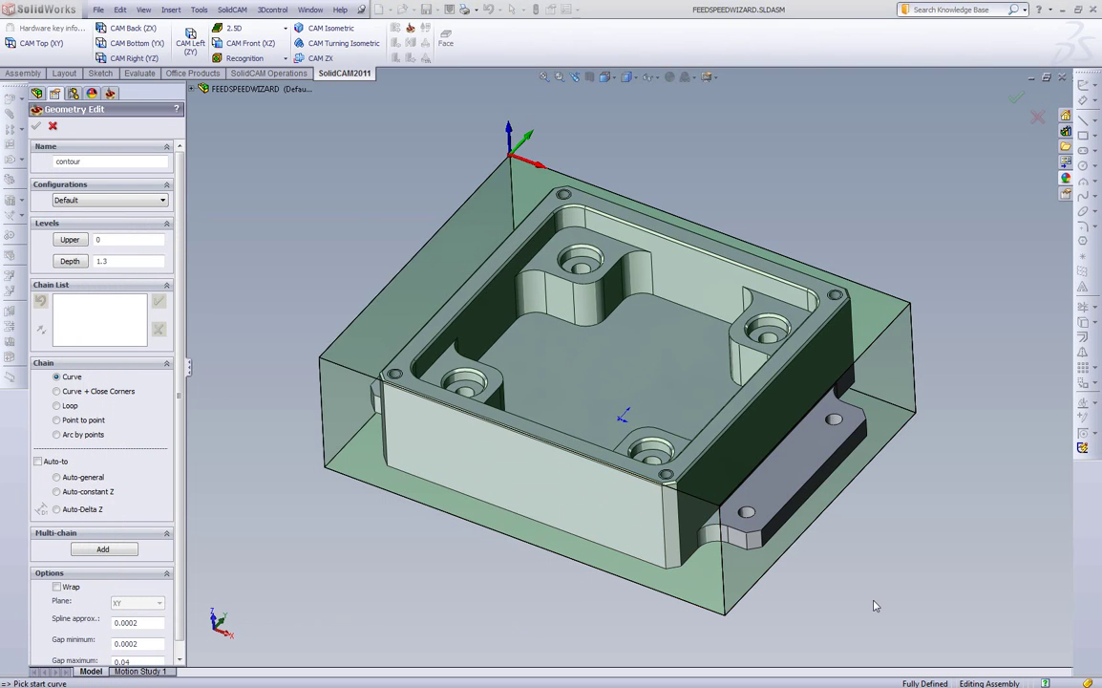
pyautogui.moveTo(851, 504); pyautogui.dragTo(870, 465, button='middle')
pyautogui.click(852, 426)
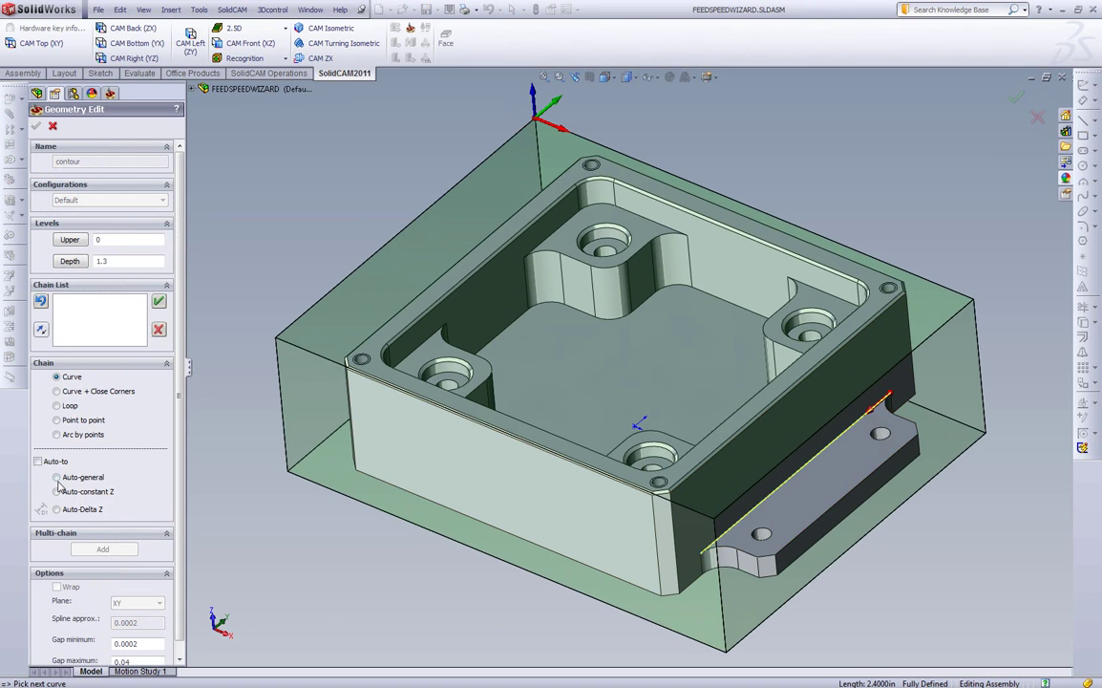
pyautogui.click(78, 447)
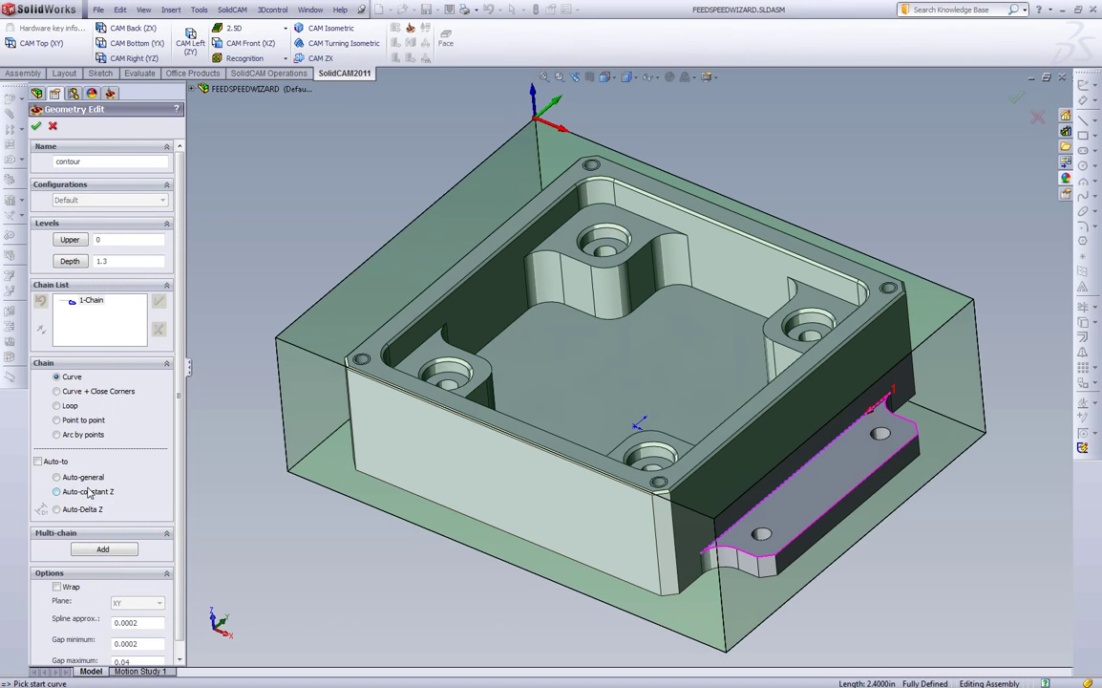
# Mark the ledge chain's long edge as open using a From/To range.
pyautogui.rightClick(91, 300)
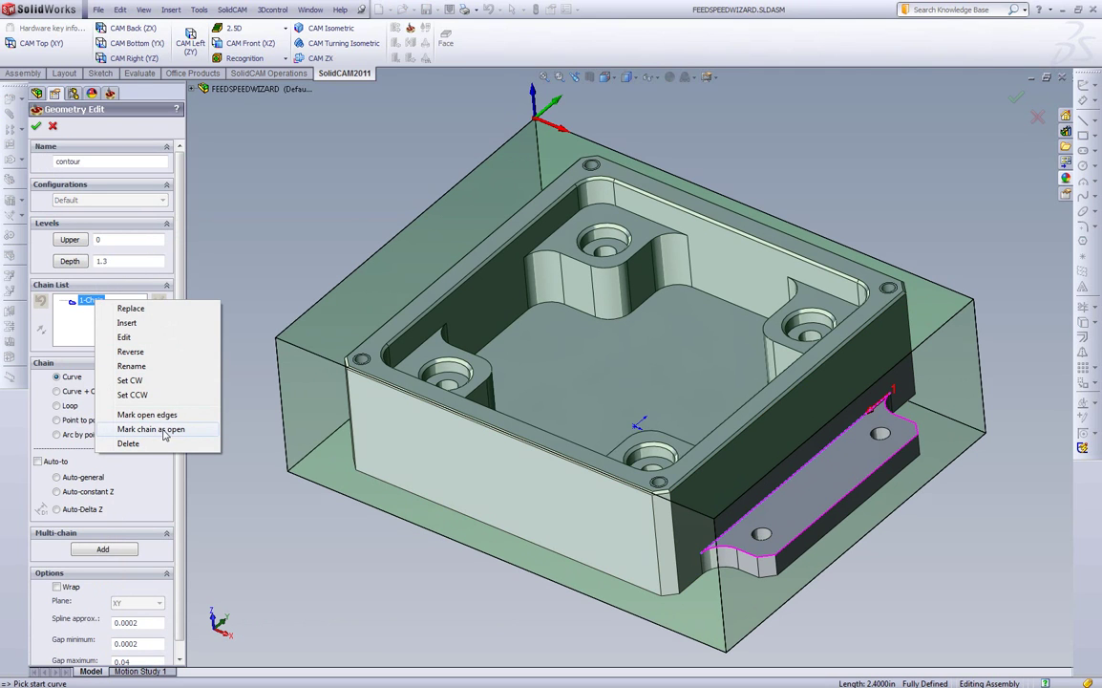
pyautogui.click(161, 416)
pyautogui.click(86, 243)
pyautogui.click(875, 415)
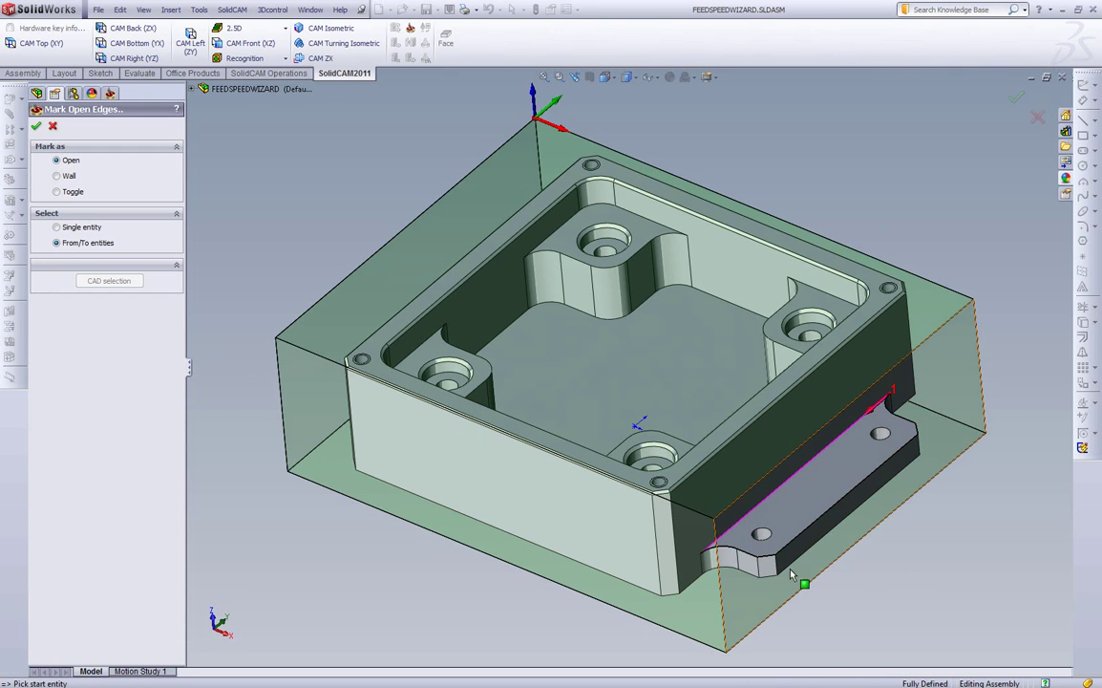
pyautogui.click(36, 126)
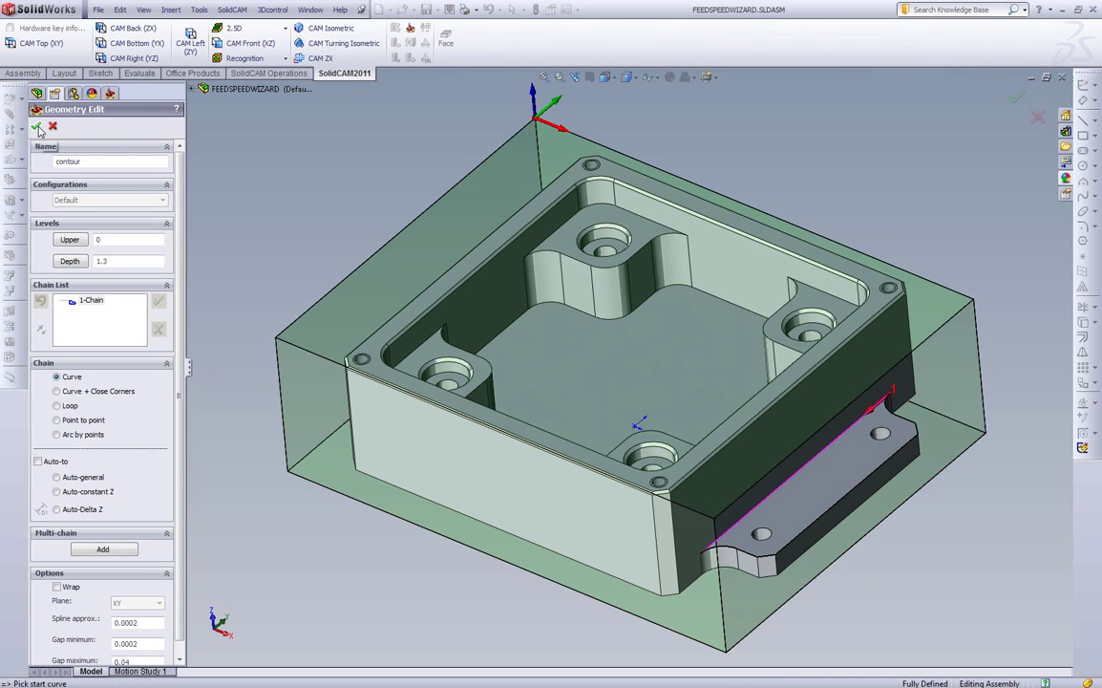
# Pick the ledge floor for a 0.85 depth and rename the geometry Ledge2.
pyautogui.click(37, 127)
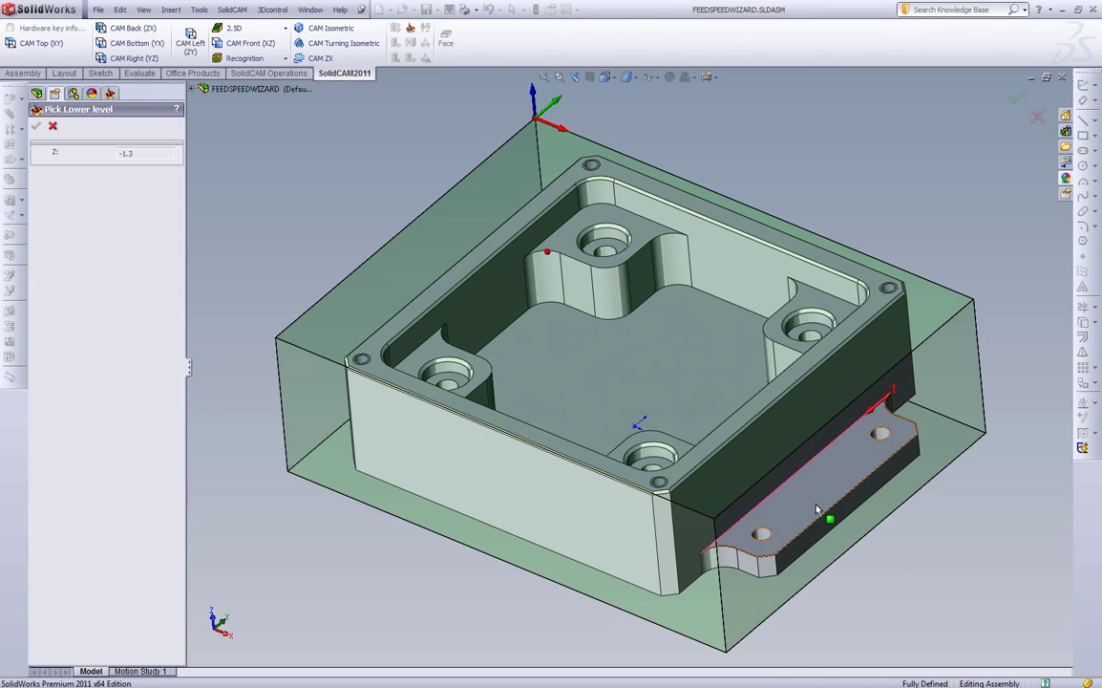
pyautogui.click(814, 503)
pyautogui.click(36, 126)
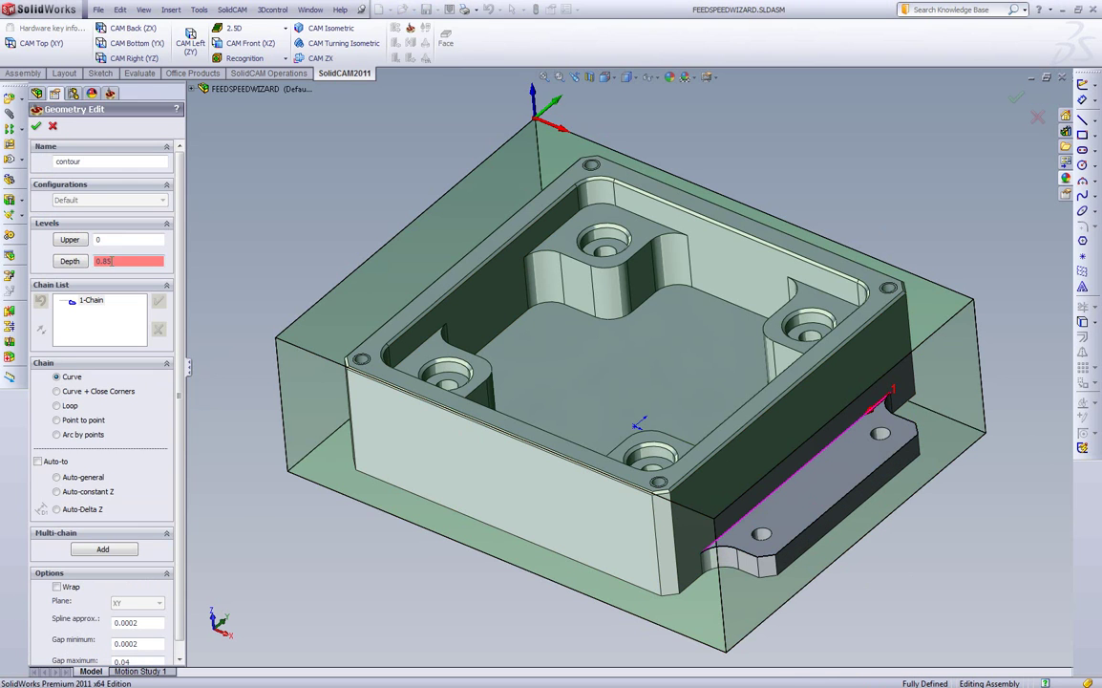
pyautogui.doubleClick(86, 163)
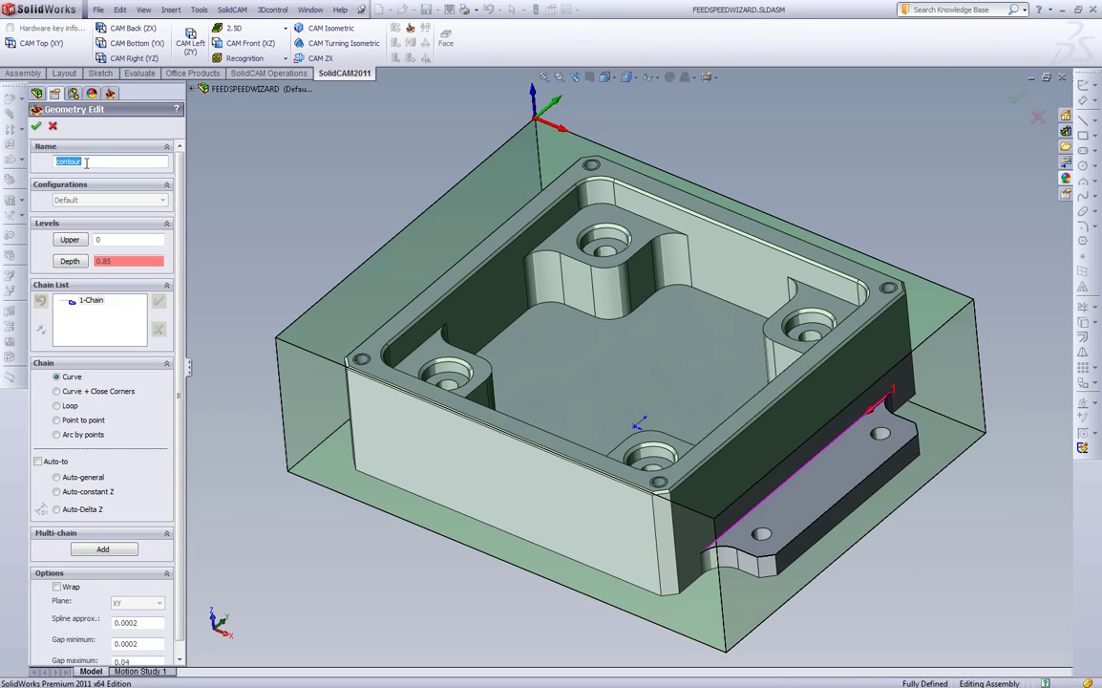
pyautogui.write('Ledge2')
# Confirm the Ledge2 geometry and assign Tool 1, the 0.5-inch four-flute end mill.
pyautogui.click(37, 126)
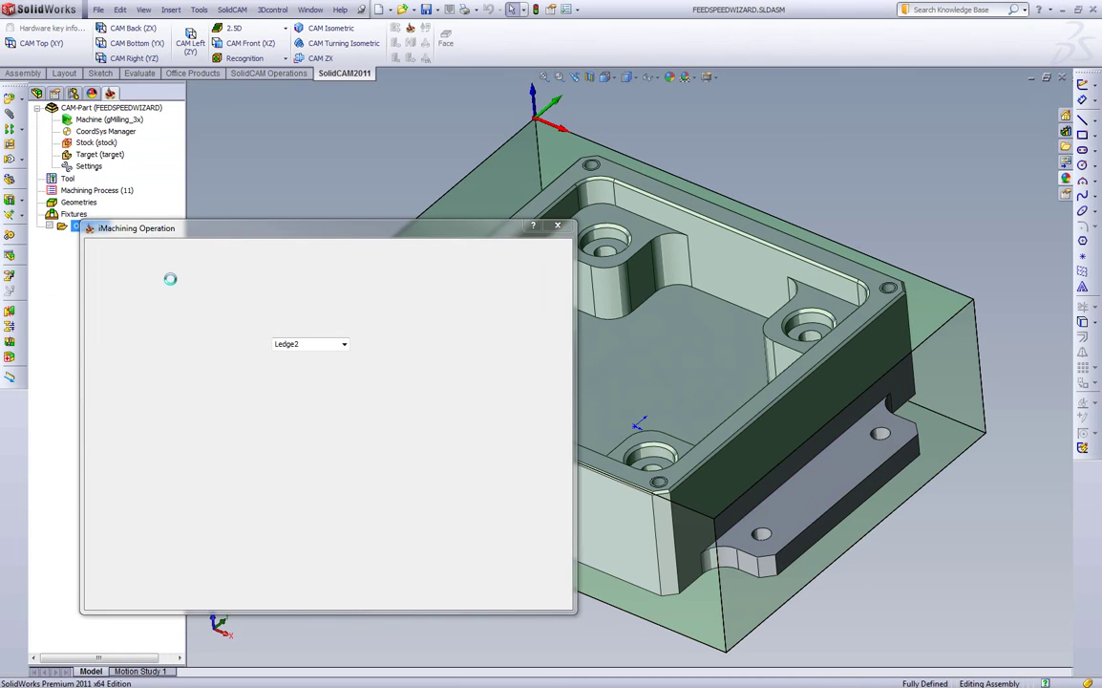
pyautogui.click(132, 303)
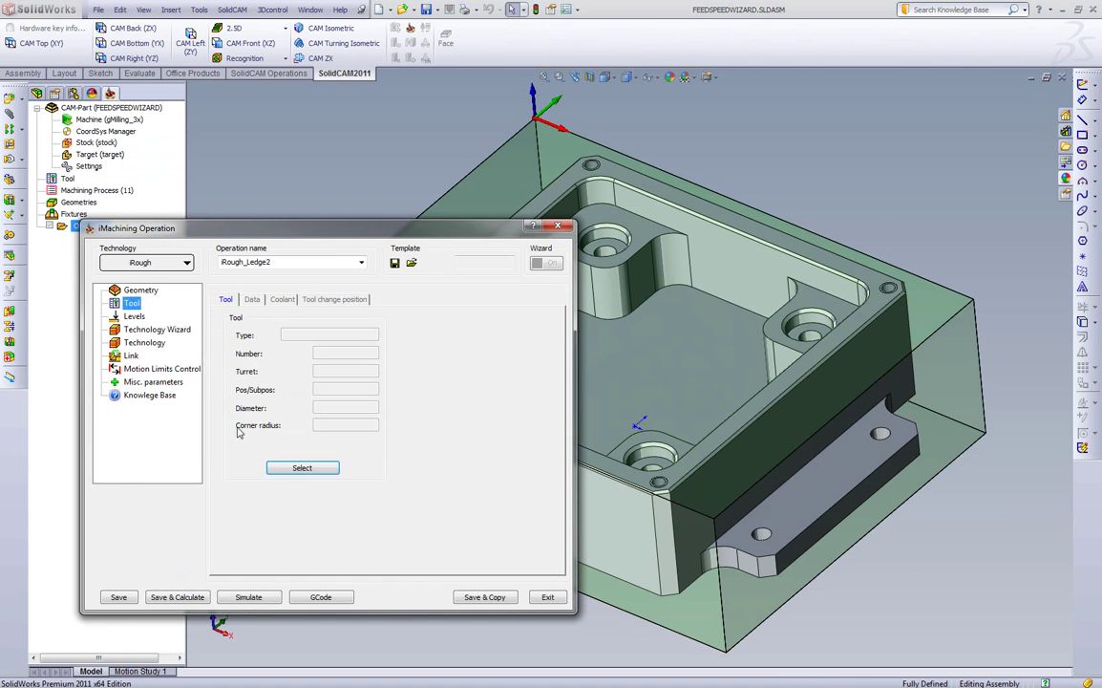
pyautogui.click(297, 469)
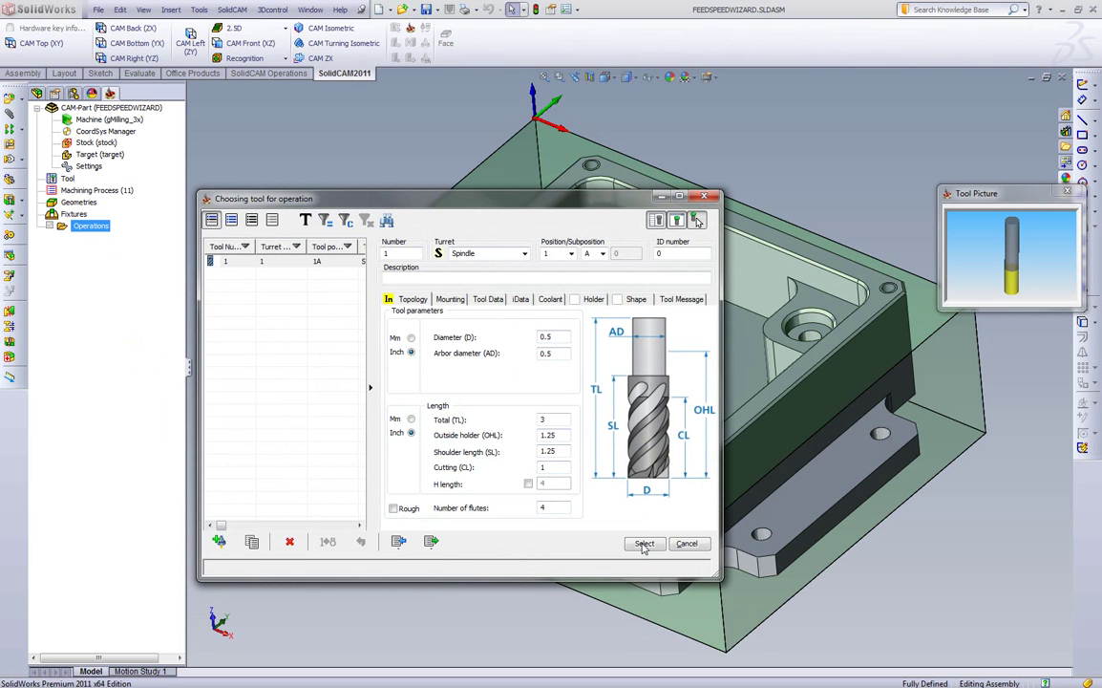
pyautogui.click(644, 543)
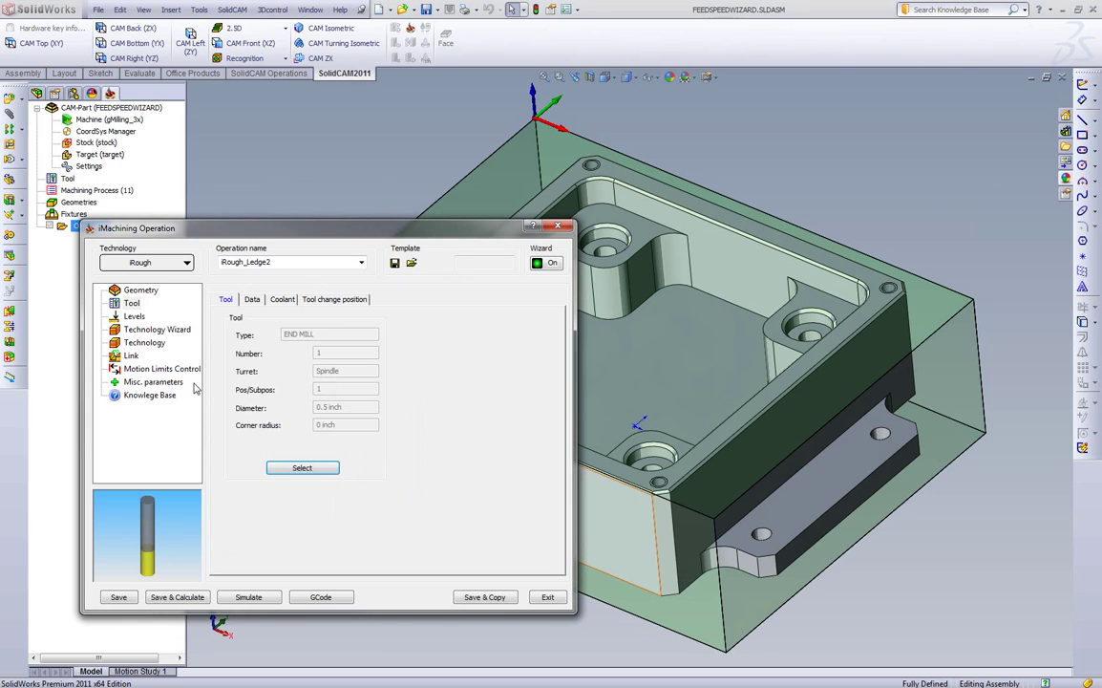
# Calculate the toolpath with the wizard's 5895 rpm and 98 in/min, then start its simulation.
pyautogui.click(139, 331)
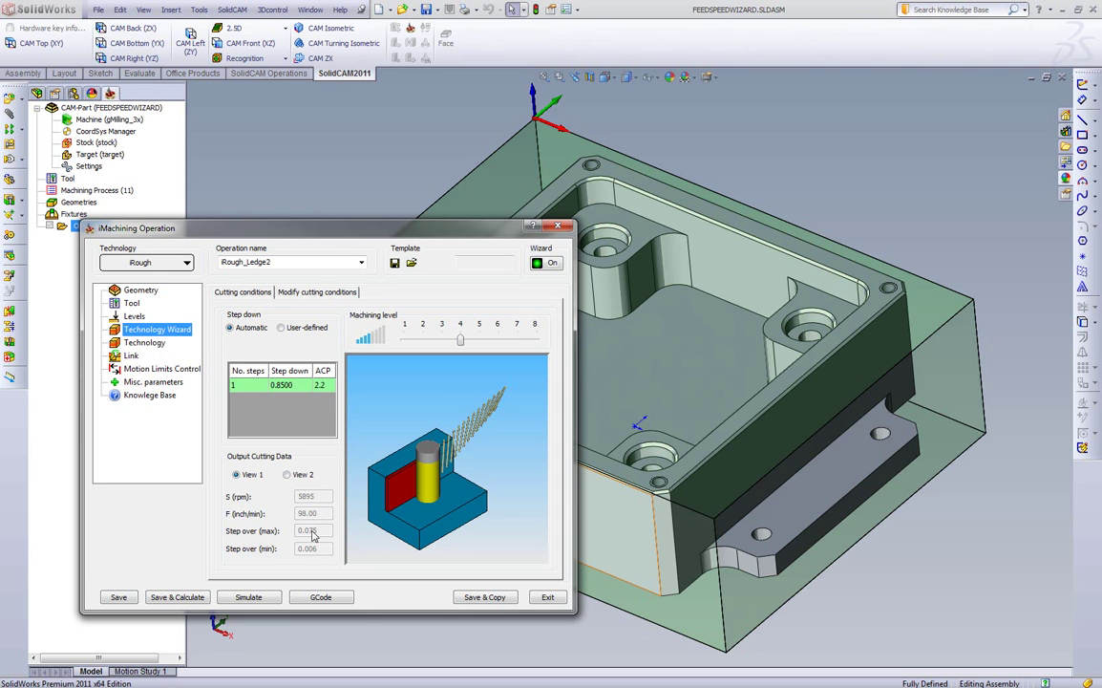
pyautogui.click(176, 597)
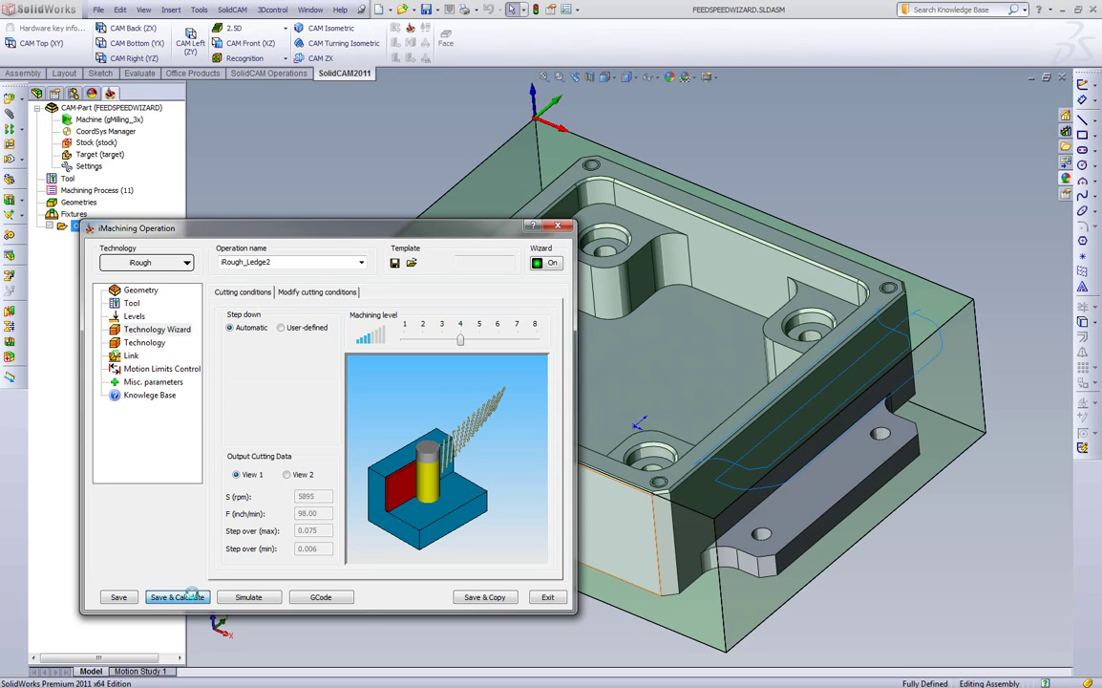
pyautogui.click(247, 597)
# Play the ledge toolpath simulation, zoom in and fit the view, then exit simulation and operation.
pyautogui.click(152, 542)
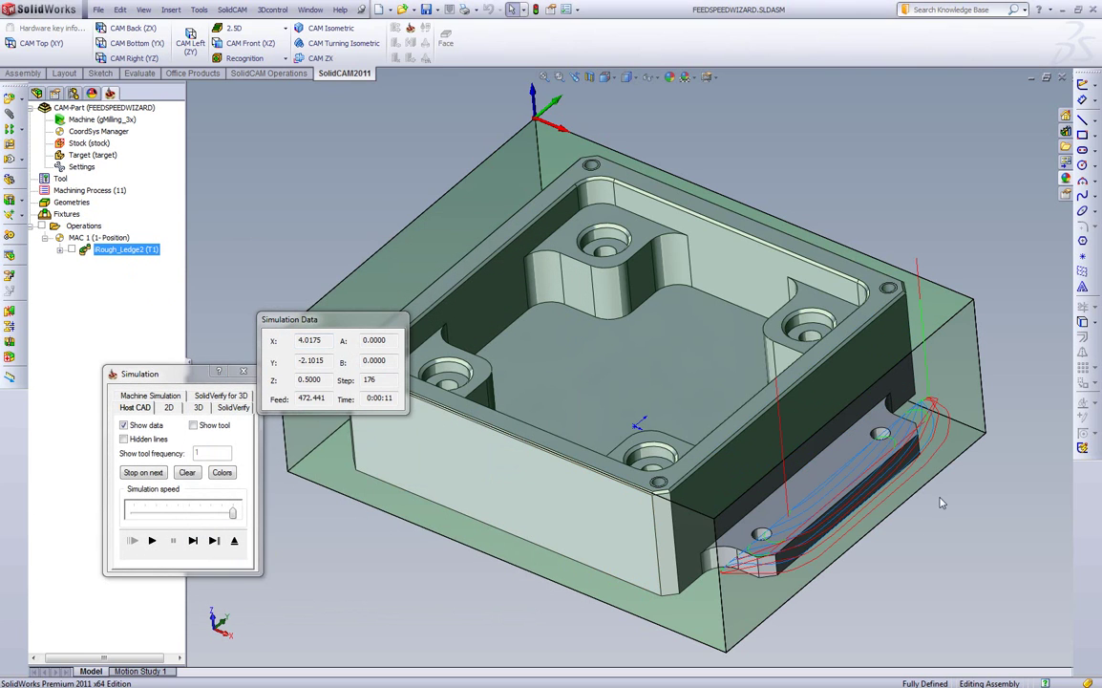
pyautogui.scroll(-4, 878, 562)
pyautogui.scroll(-1, 929, 450)
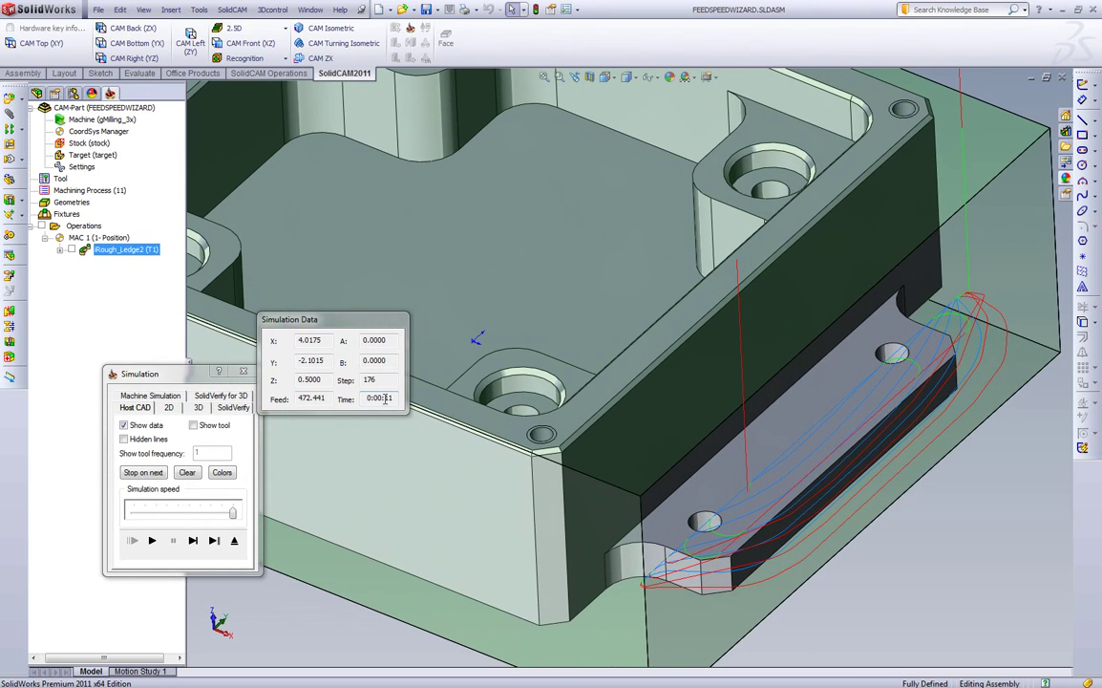
pyautogui.press('f')
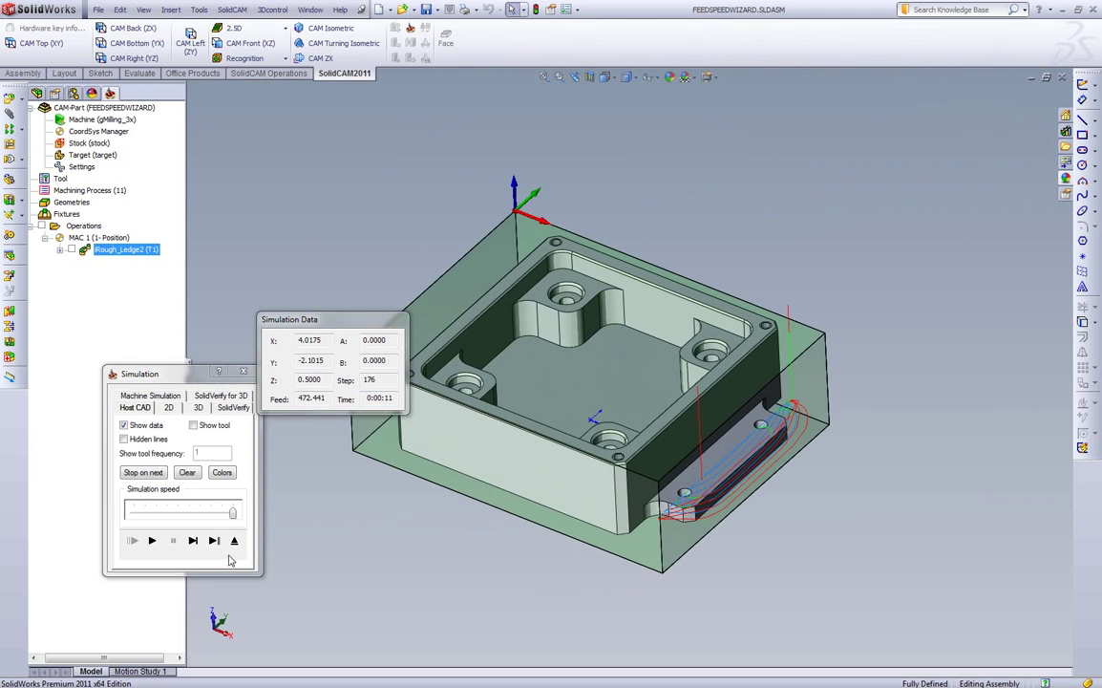
pyautogui.click(234, 542)
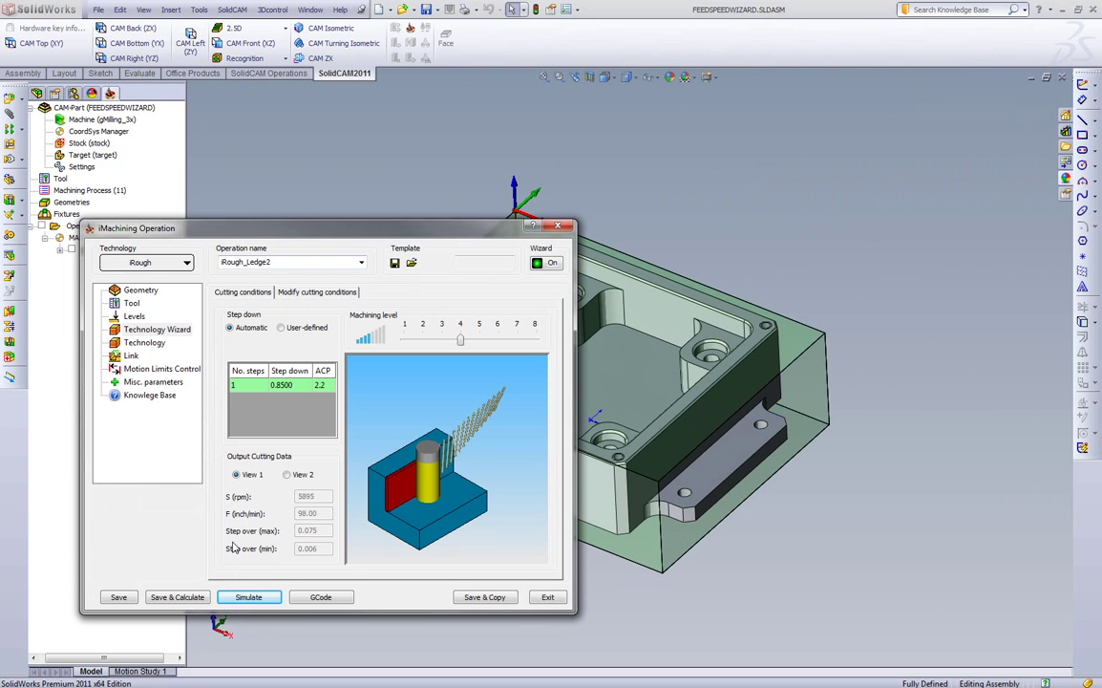
pyautogui.click(548, 598)
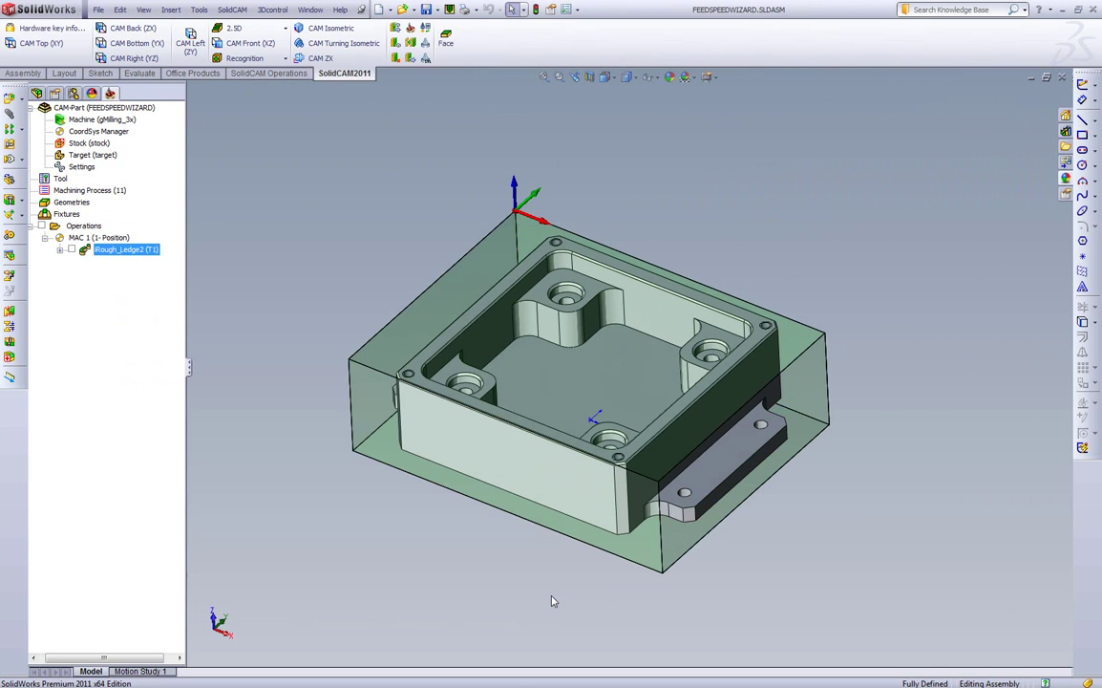
# In Milling Part Data, change the material from Aluminum_150BHN-81HRB to Stainless Steel_175BHN-88HRB.
pyautogui.doubleClick(93, 107)
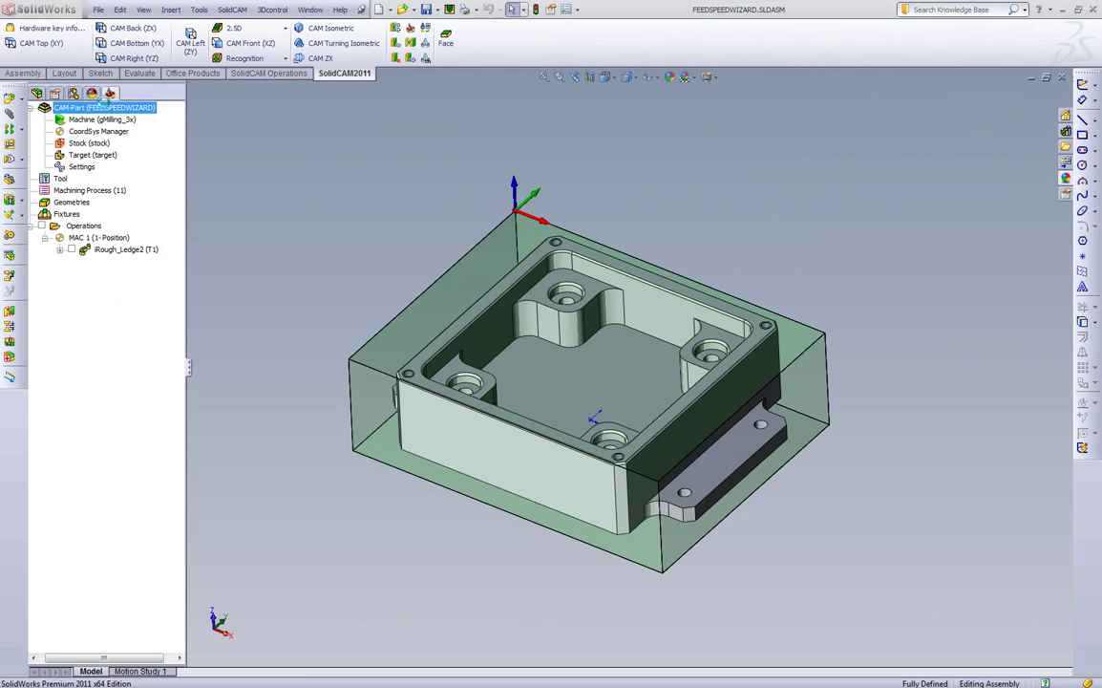
pyautogui.click(157, 576)
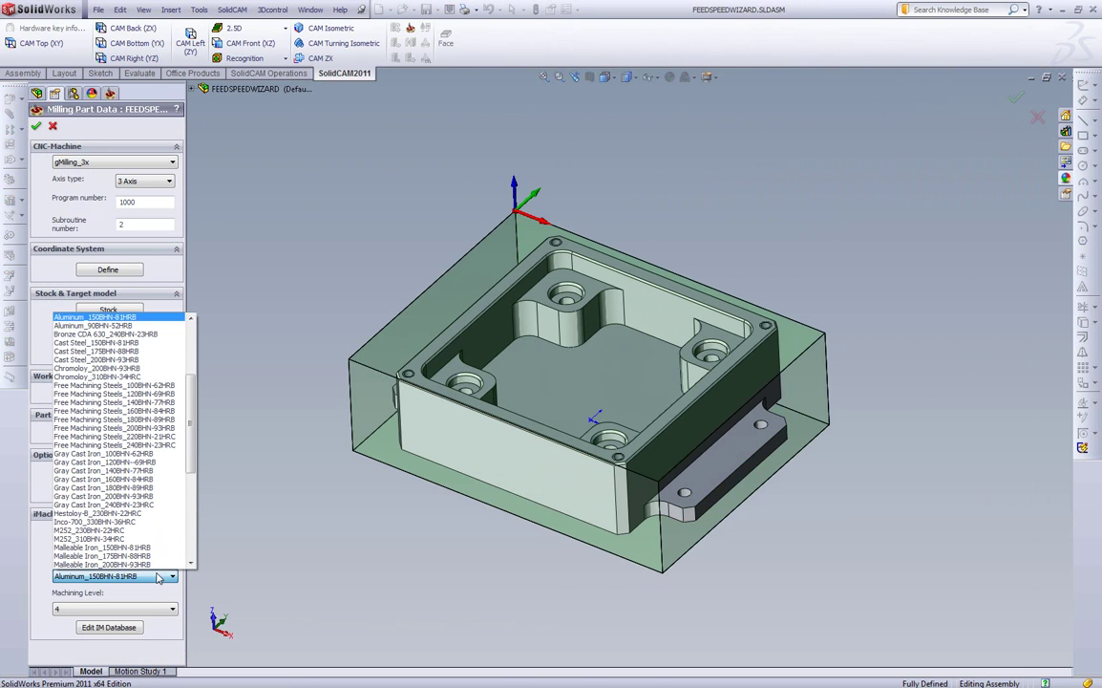
pyautogui.scroll(-6, 190, 497)
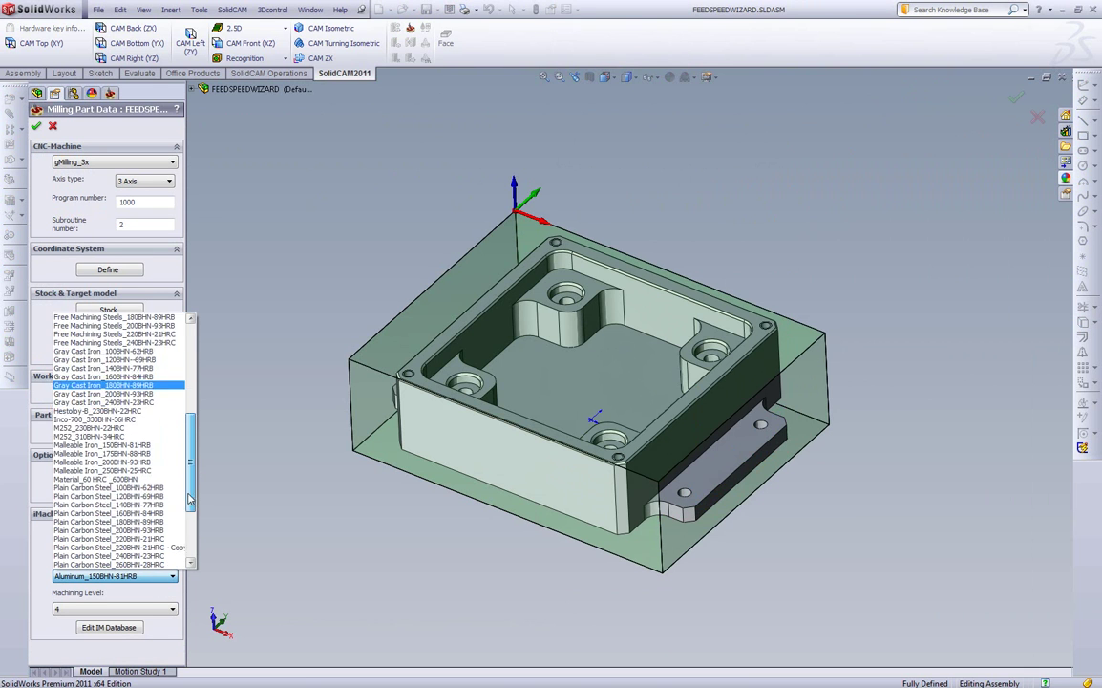
pyautogui.scroll(-3, 190, 516)
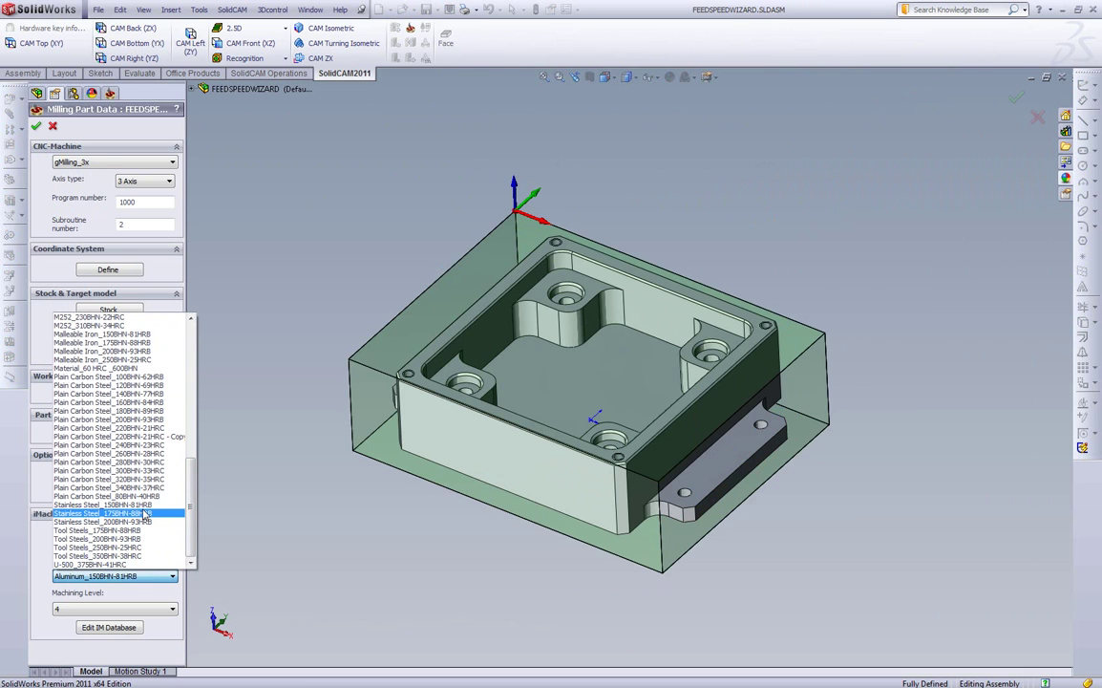
pyautogui.click(145, 516)
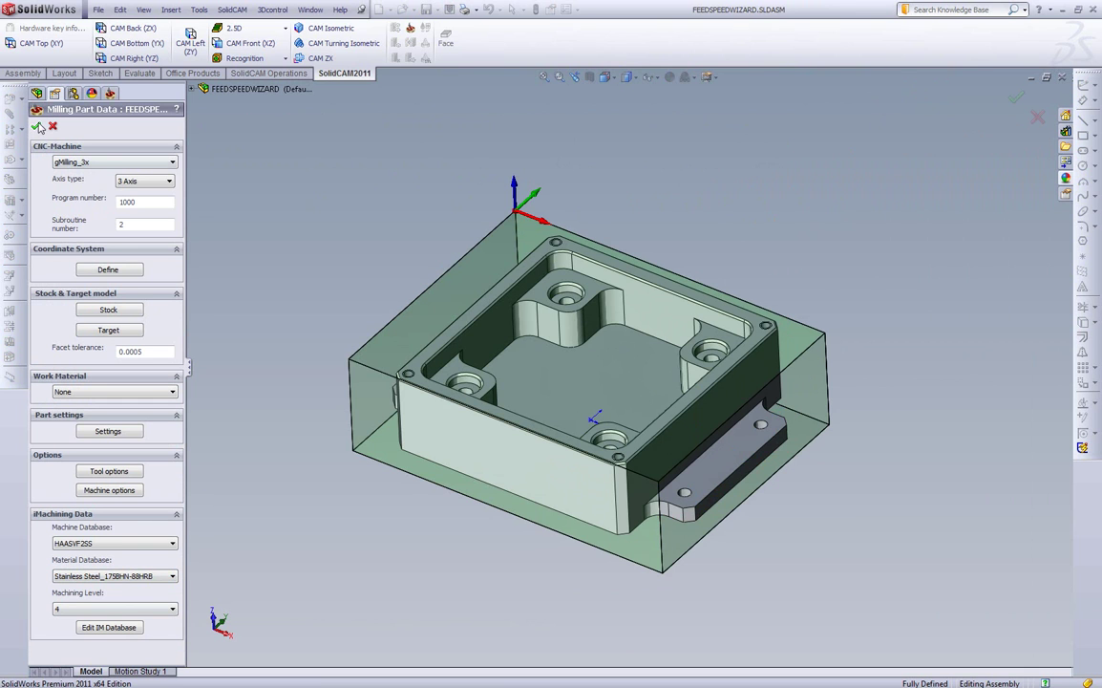
# Confirm the part data and apply the stainless steel material to iRough_Ledge2.
pyautogui.click(36, 126)
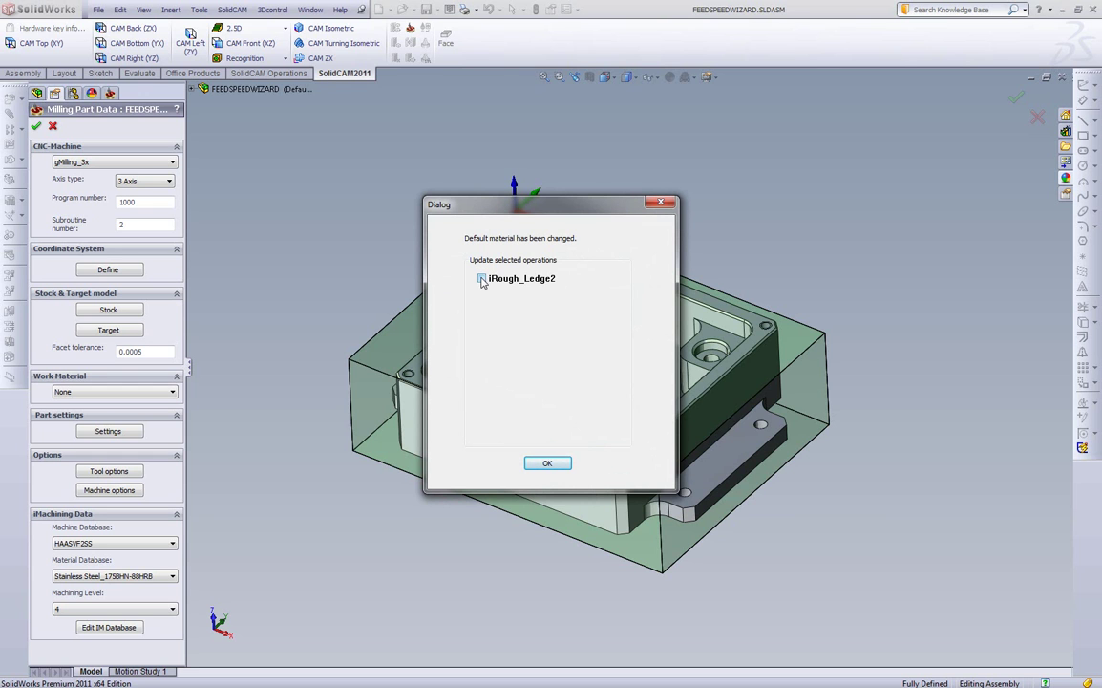
pyautogui.click(483, 279)
pyautogui.click(546, 464)
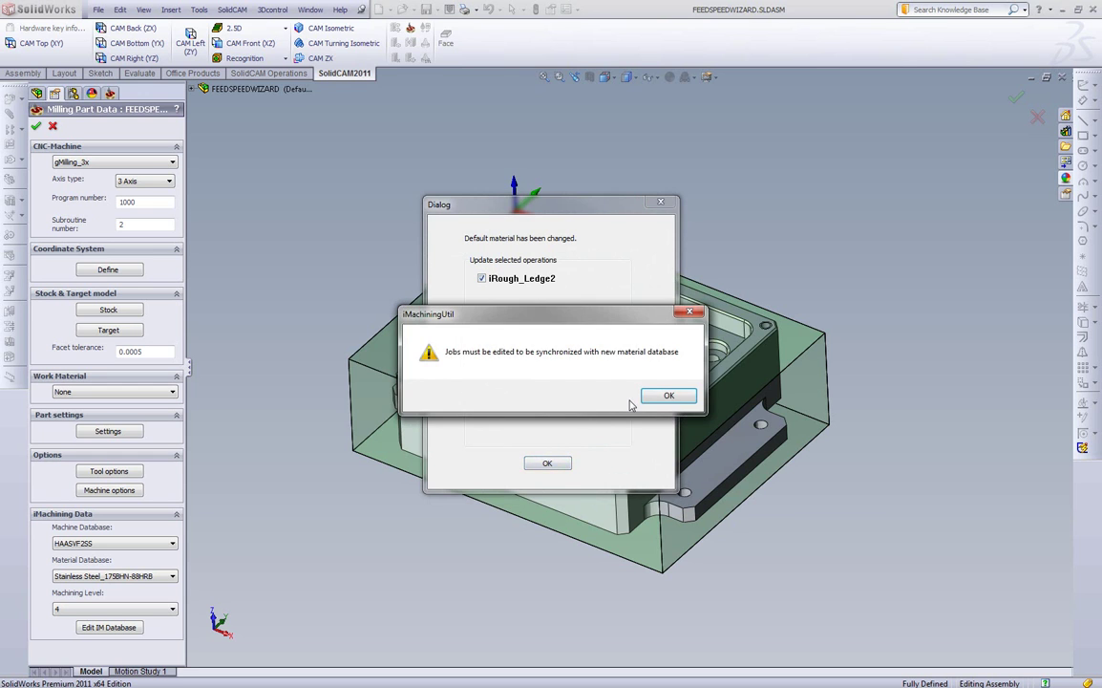
pyautogui.click(669, 396)
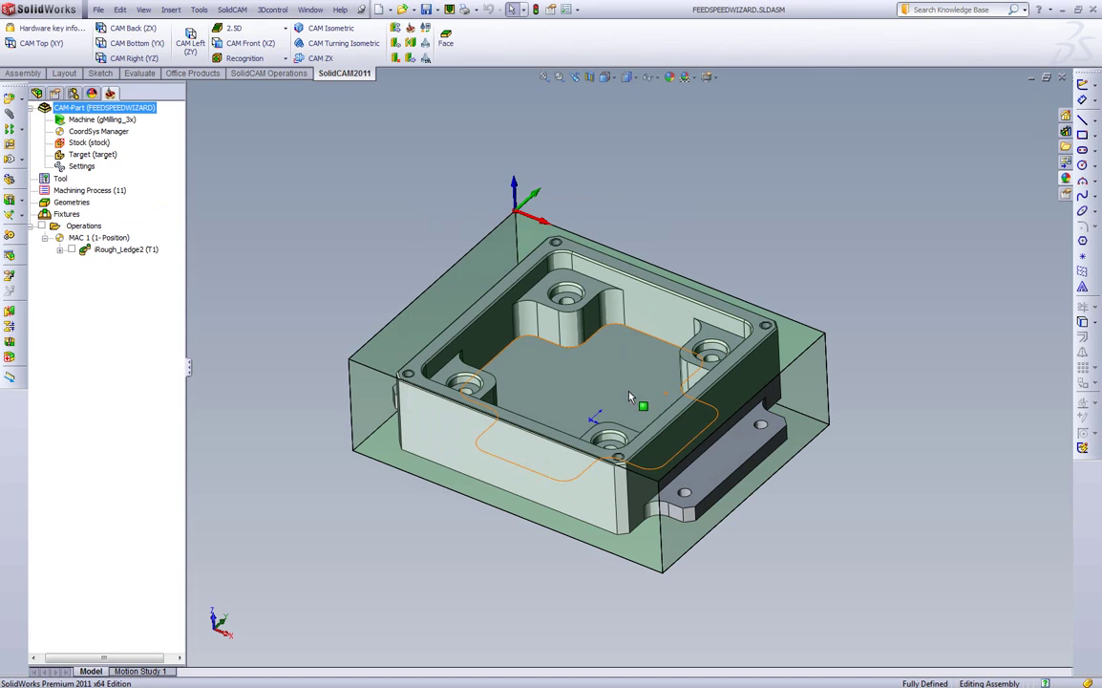
# Open iRough_Ledge2 for editing and synchronize it with the wizard turned on.
pyautogui.doubleClick(113, 249)
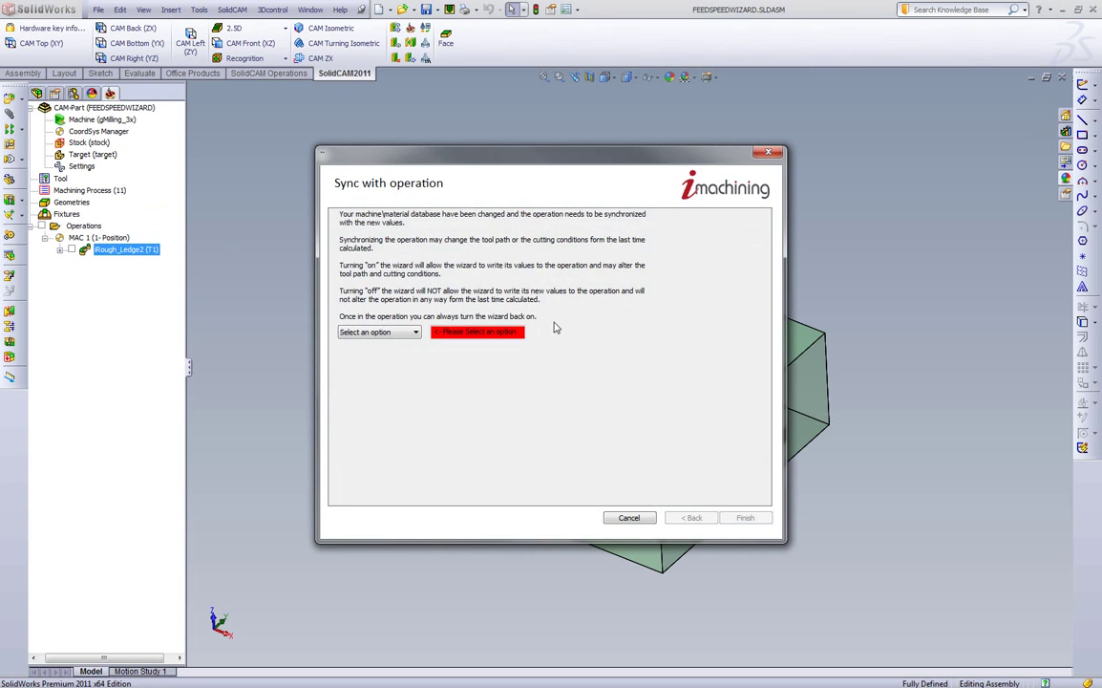
pyautogui.click(415, 333)
pyautogui.click(406, 352)
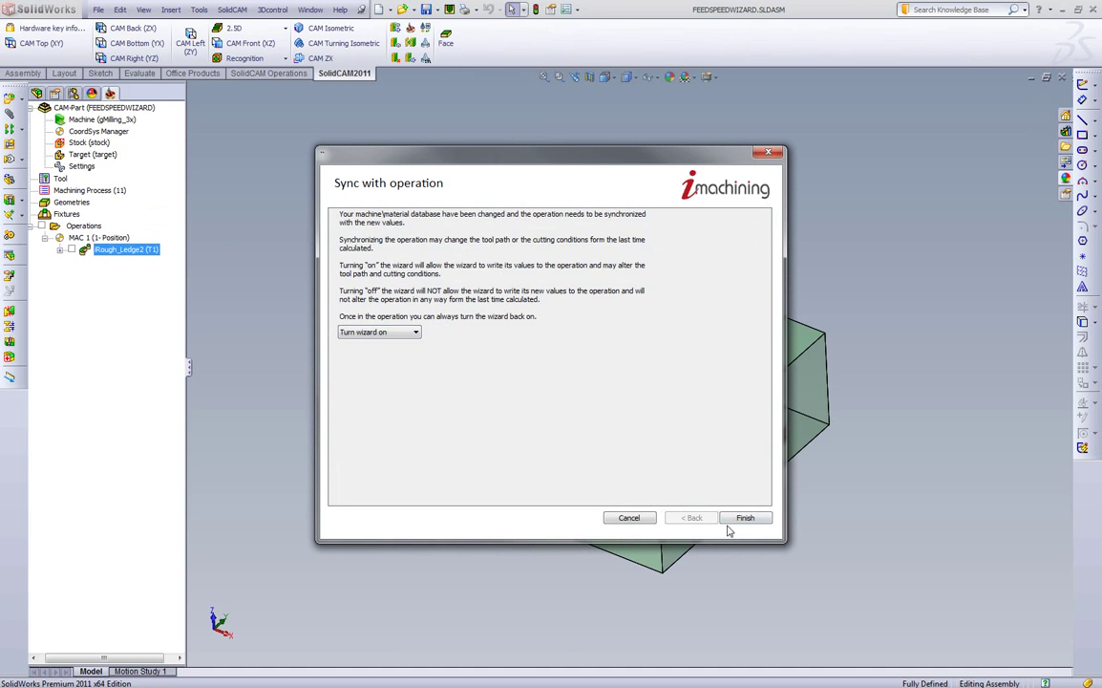
pyautogui.click(742, 517)
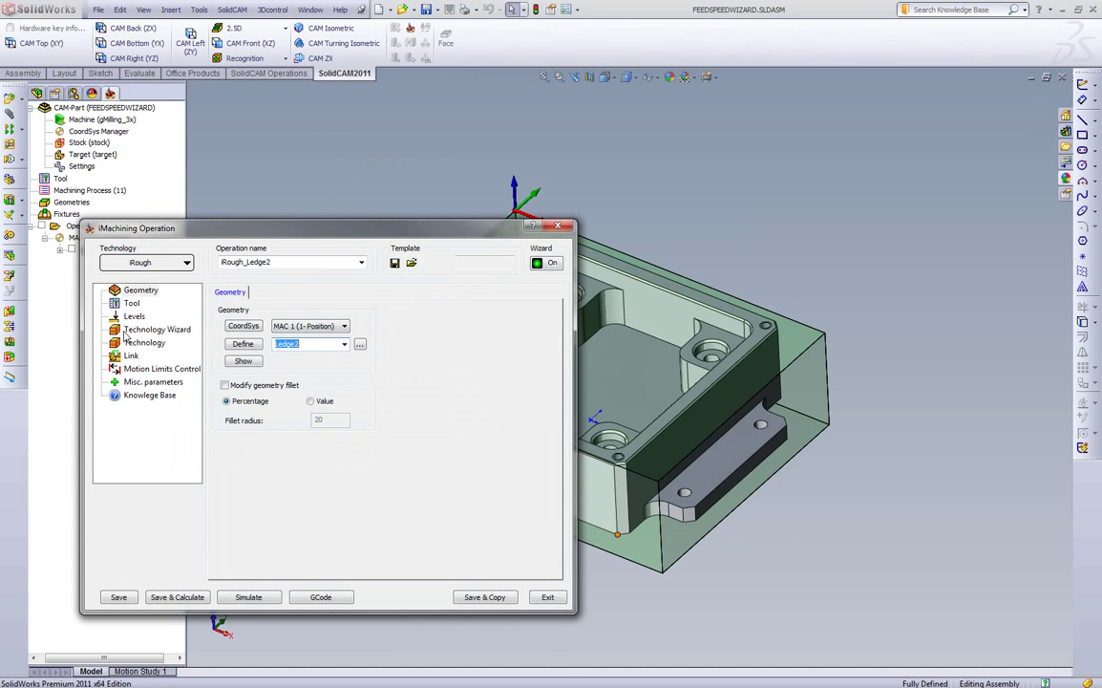
# Review the wizard's 3441 rpm and 66.00 in/min conditions, then save and recalculate iRough_Ledge2.
pyautogui.click(137, 330)
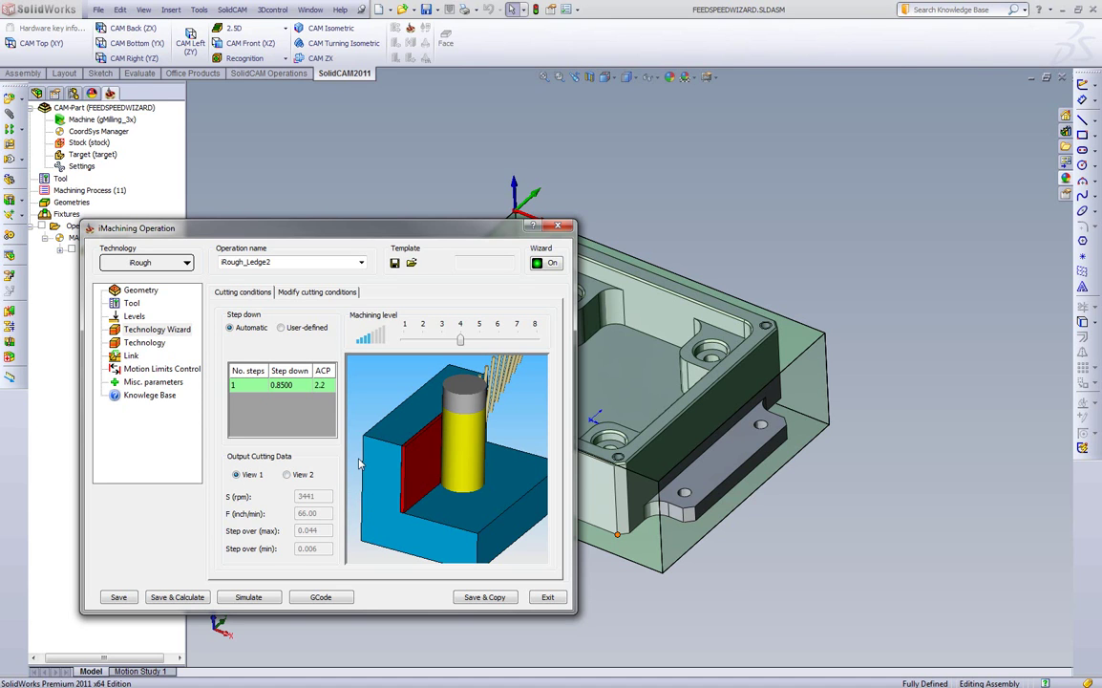
pyautogui.click(184, 597)
# Simulate the recalculated stainless-steel toolpath along the side ledge to step 287.
pyautogui.click(248, 597)
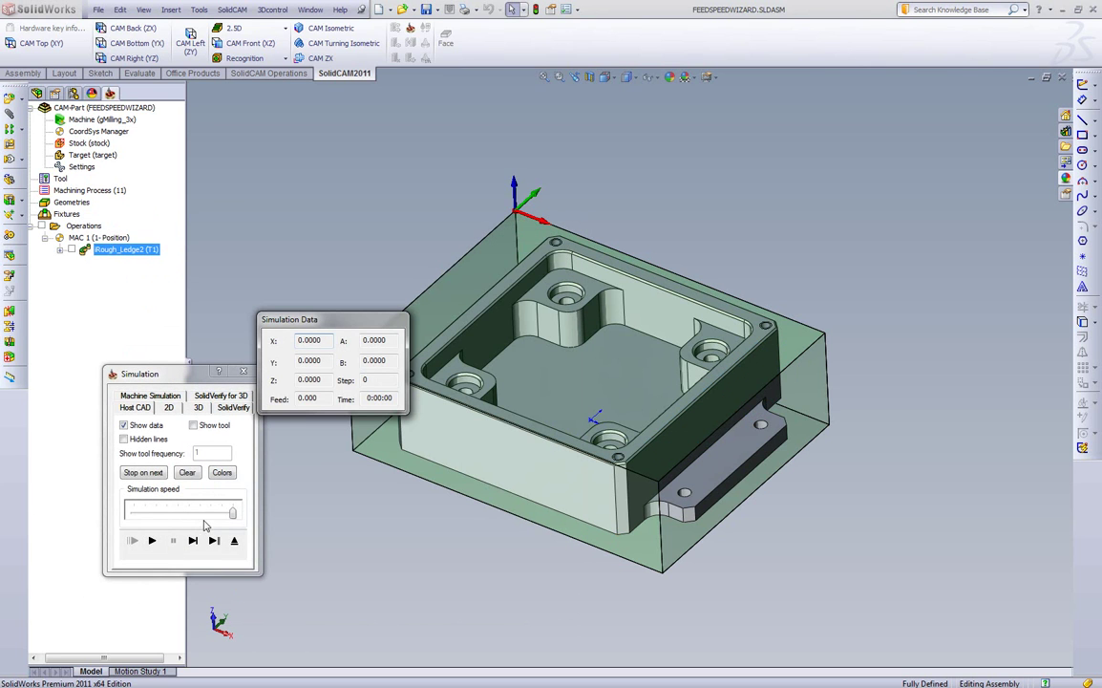
pyautogui.click(152, 542)
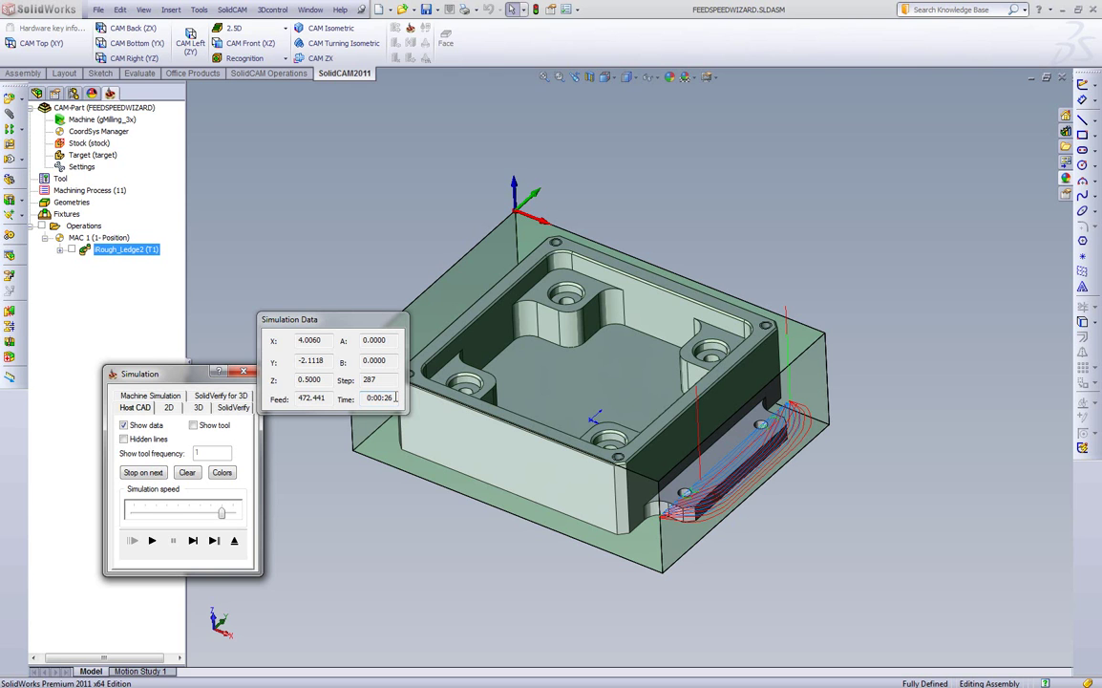
pyautogui.scroll(-5, 382, 544)
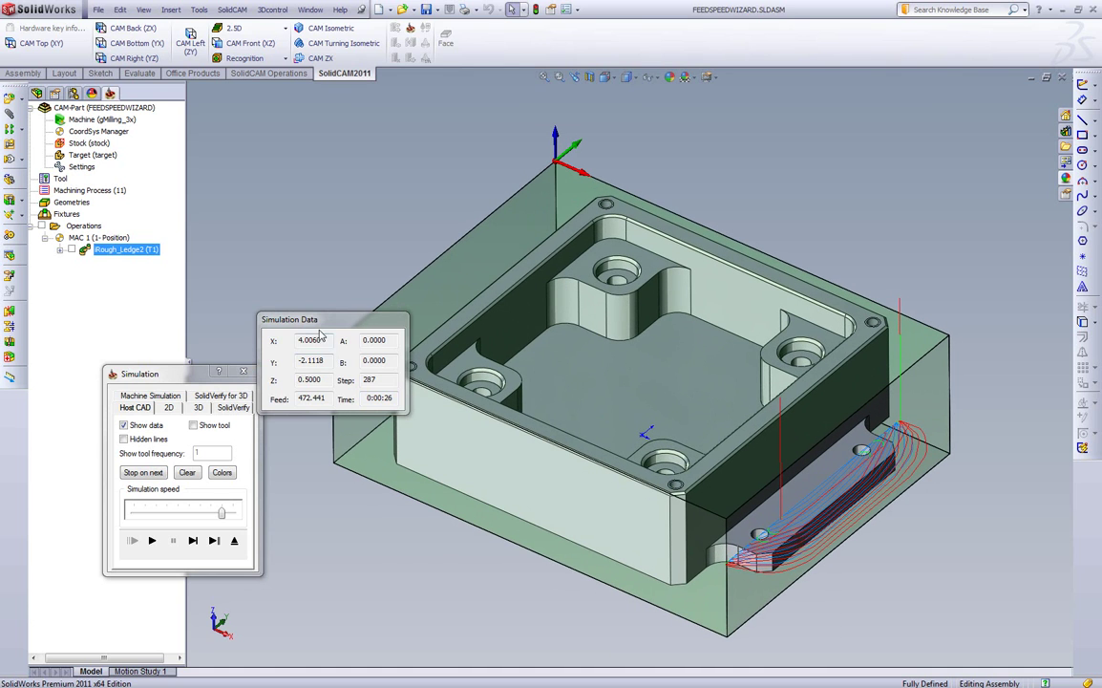
# Move the Simulation Data readout above the simulation controls.
pyautogui.moveTo(316, 321); pyautogui.dragTo(167, 270)
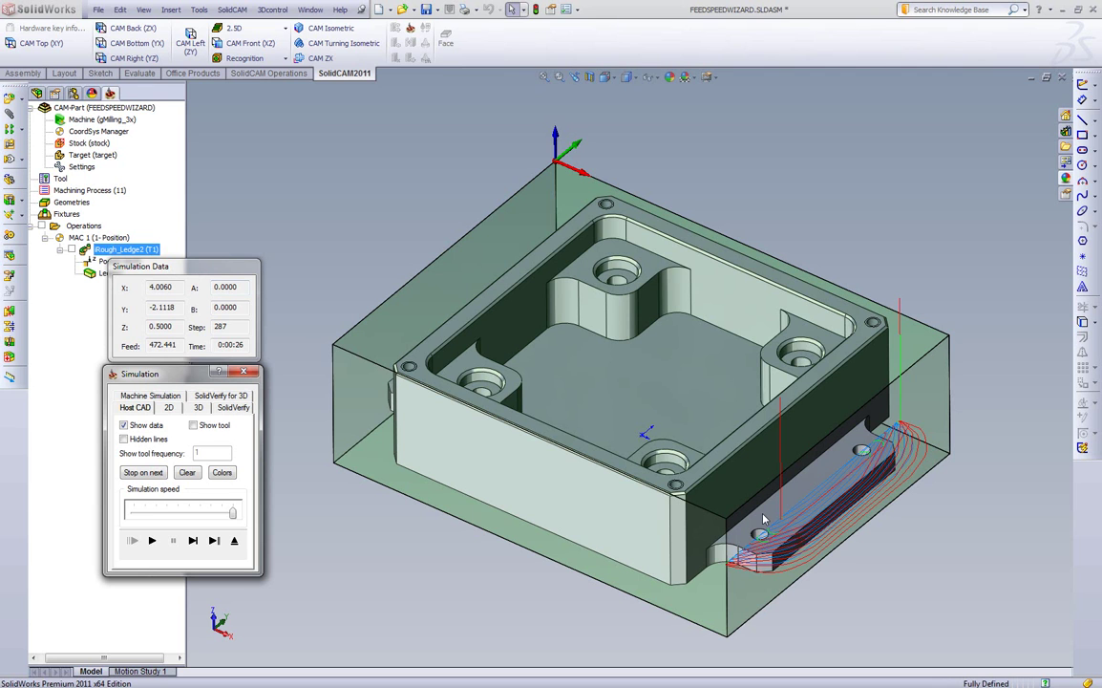
pyautogui.click(234, 541)
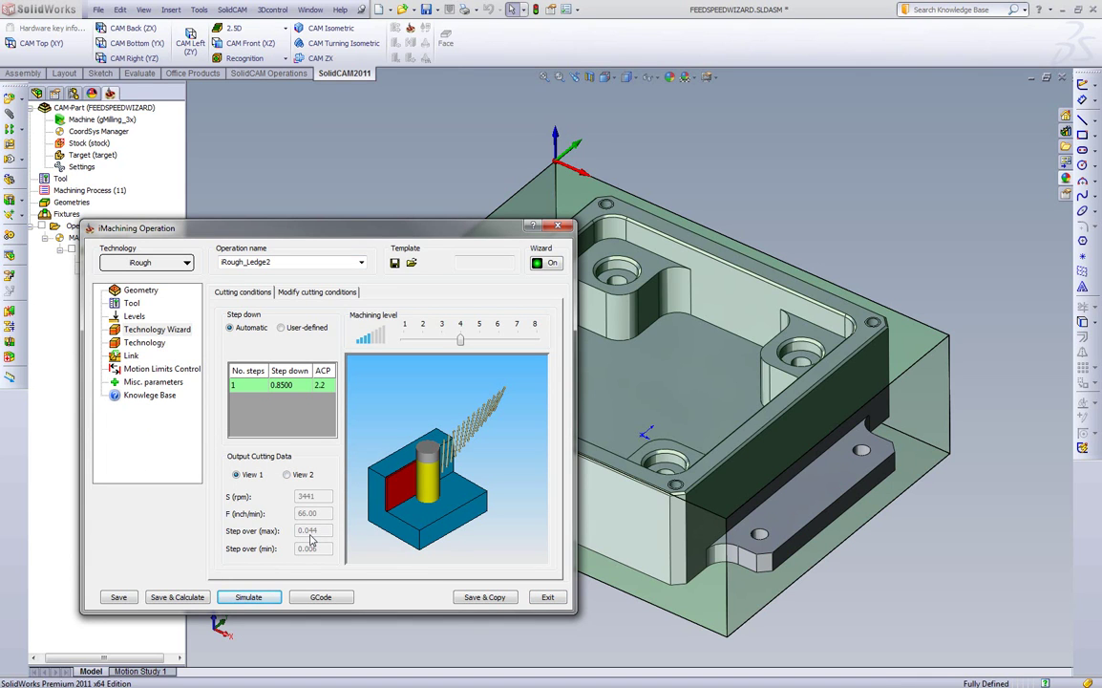
# Change ledge dimension D1@Sketch2 from 0.20in to 0.45in, rebuild, and save all modified documents.
pyautogui.click(548, 598)
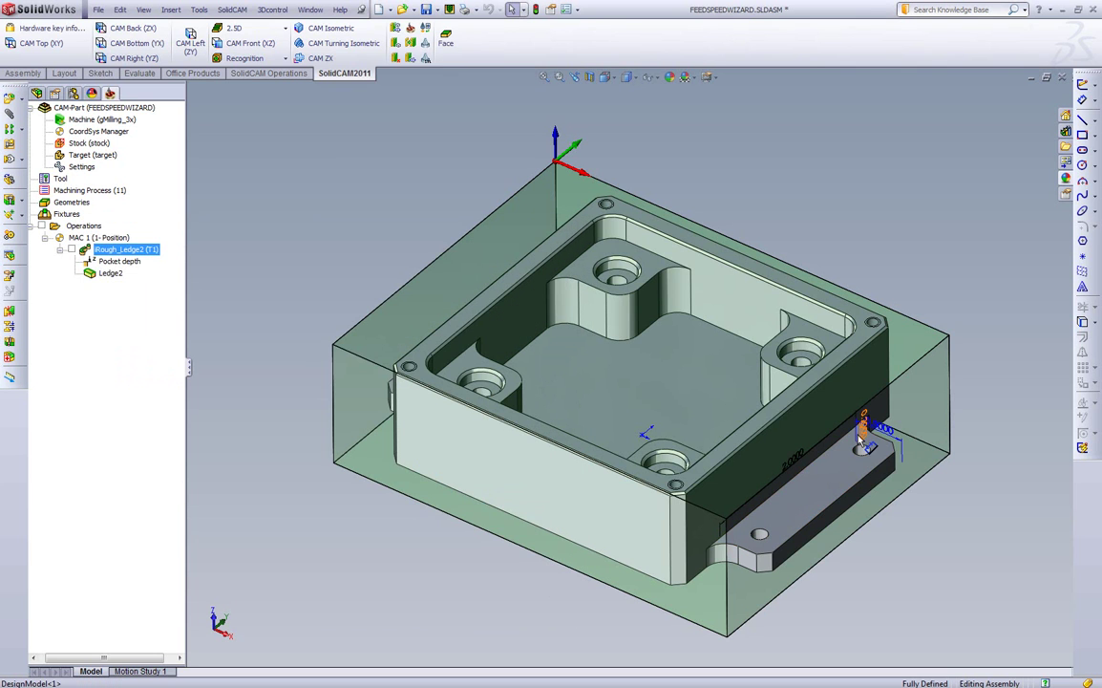
pyautogui.doubleClick(841, 424)
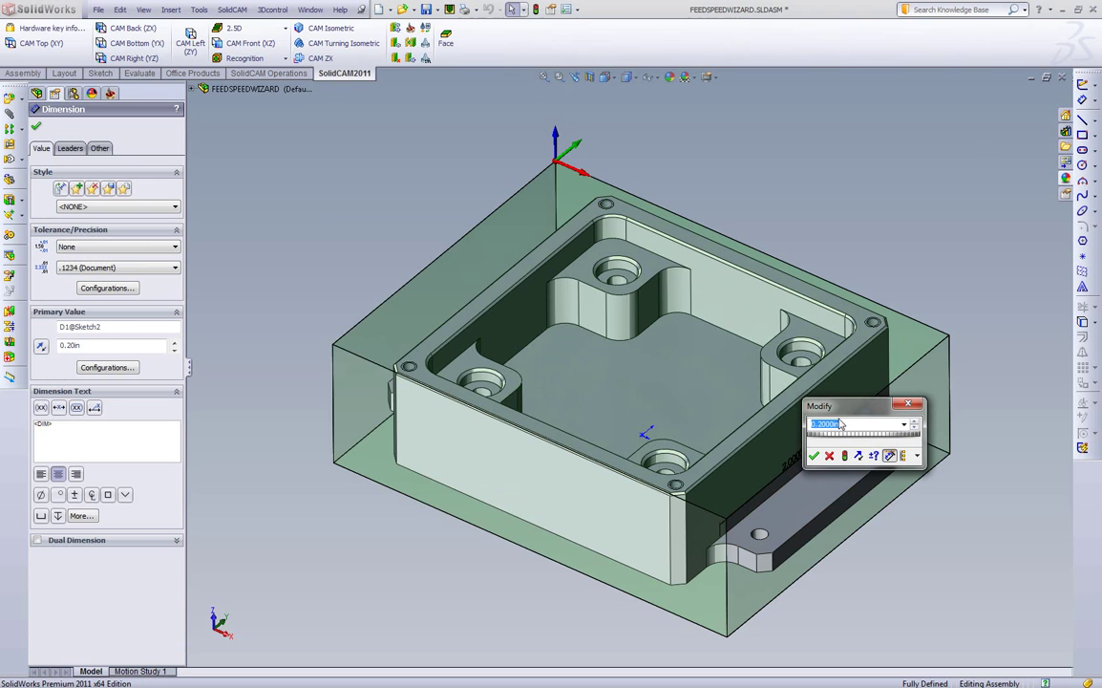
pyautogui.write('0.45')
pyautogui.click(845, 457)
pyautogui.click(815, 457)
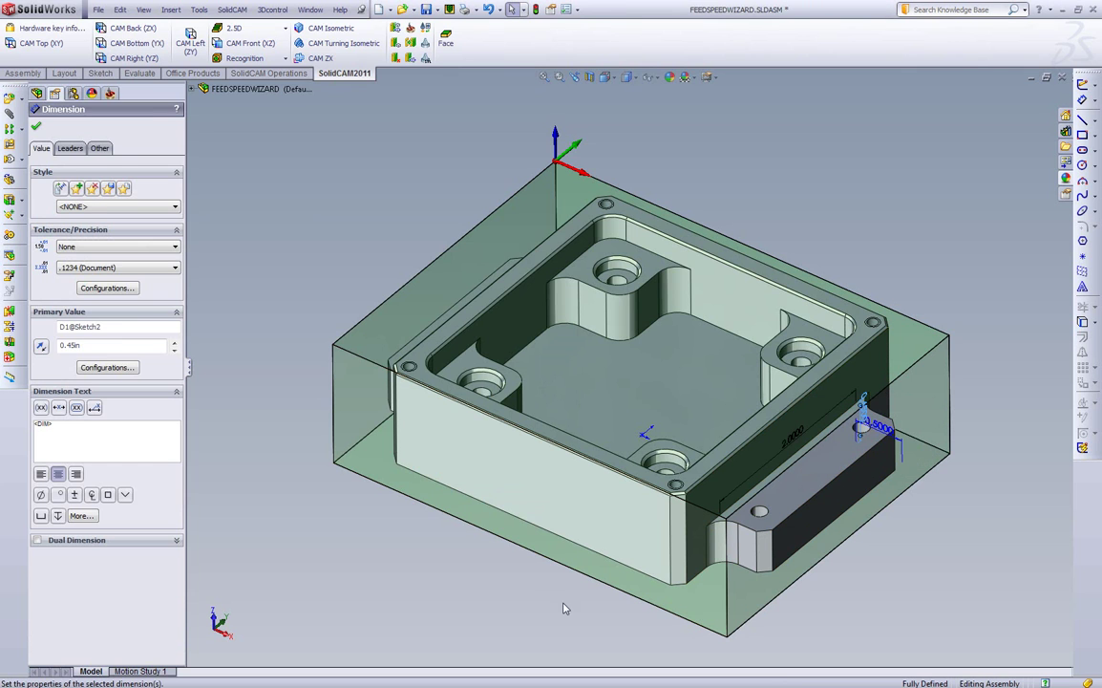
pyautogui.click(540, 612)
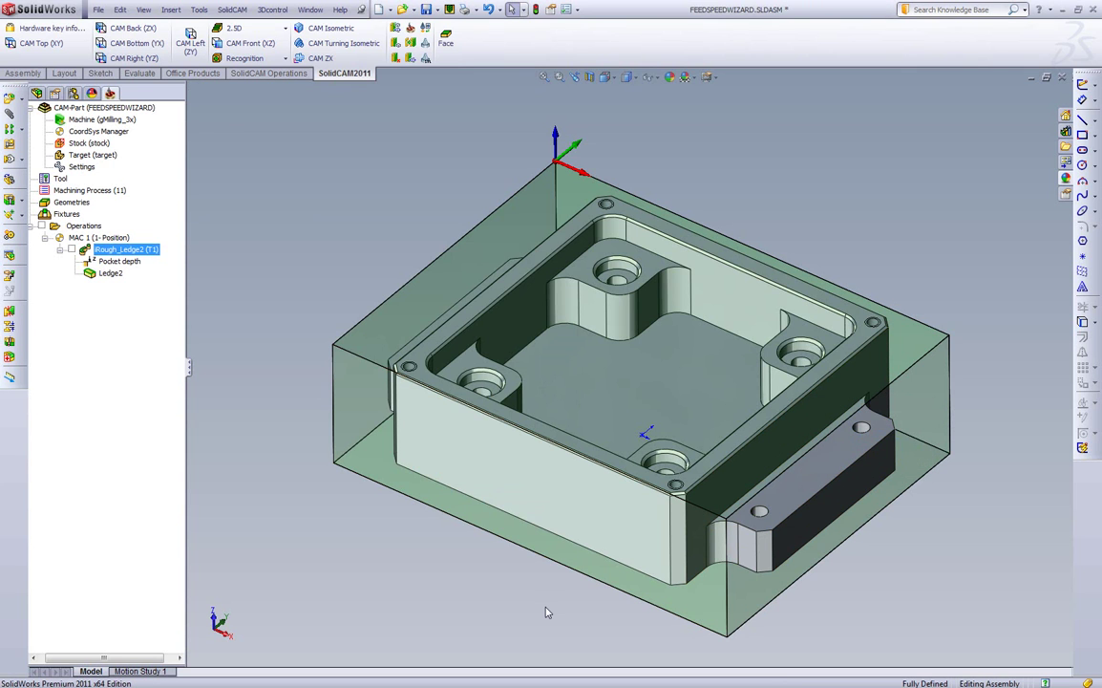
pyautogui.hotkey('ctrl', 's')
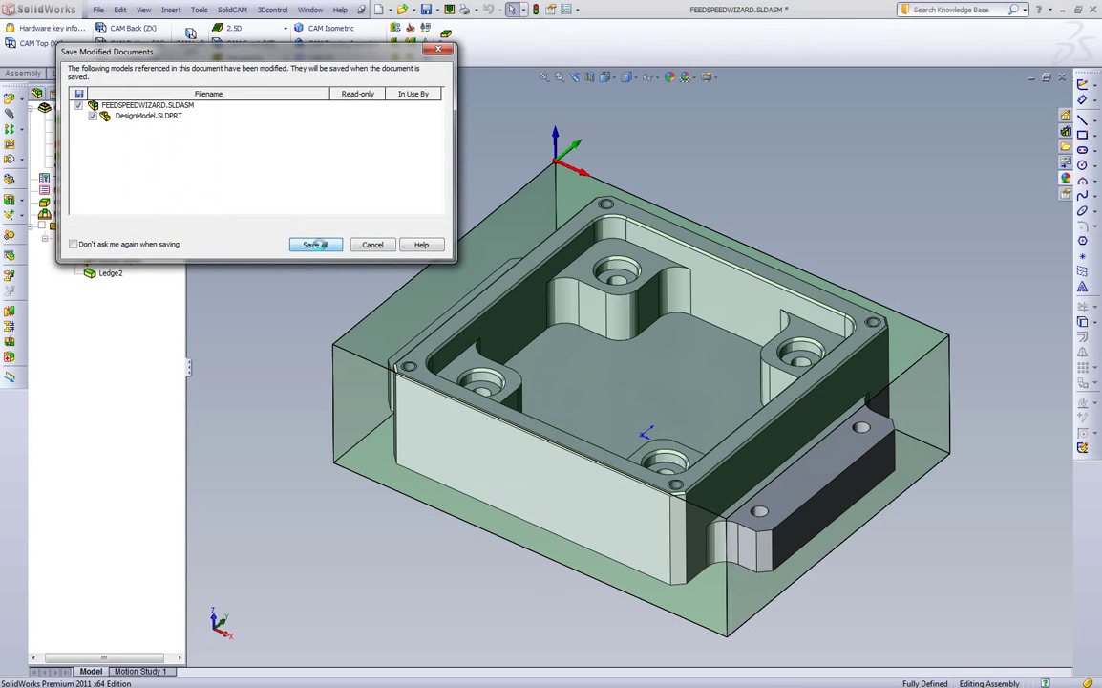
pyautogui.click(315, 244)
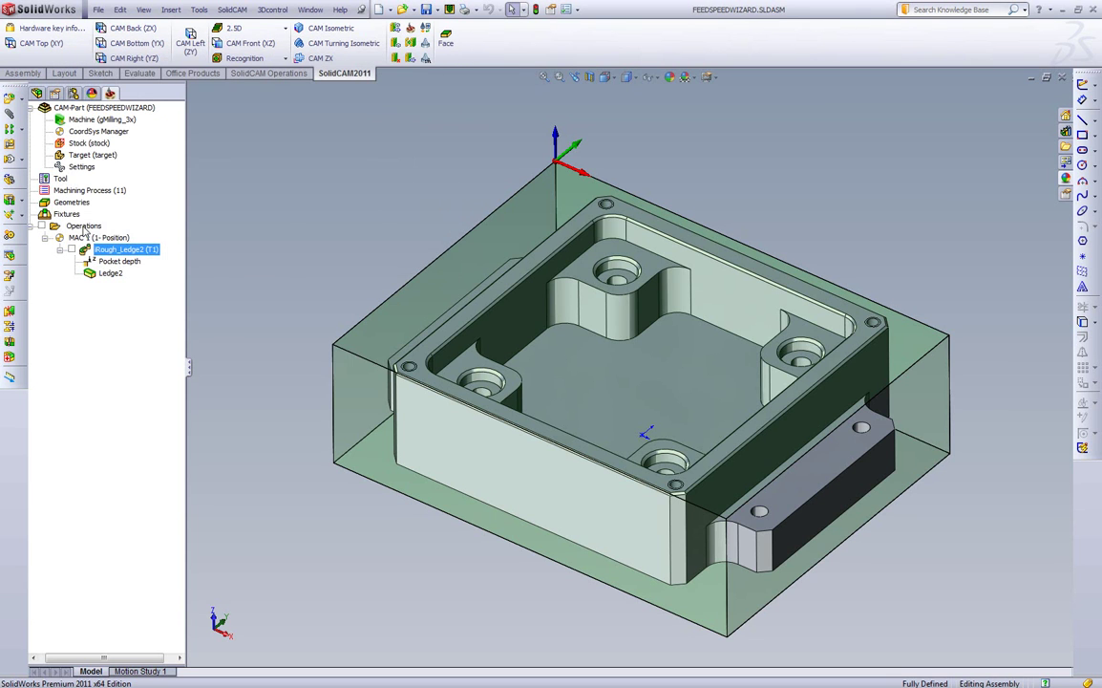
# Check synchronization for all operations, then synchronize iRough_Ledge2's Pocket depth with the deeper ledge.
pyautogui.rightClick(84, 226)
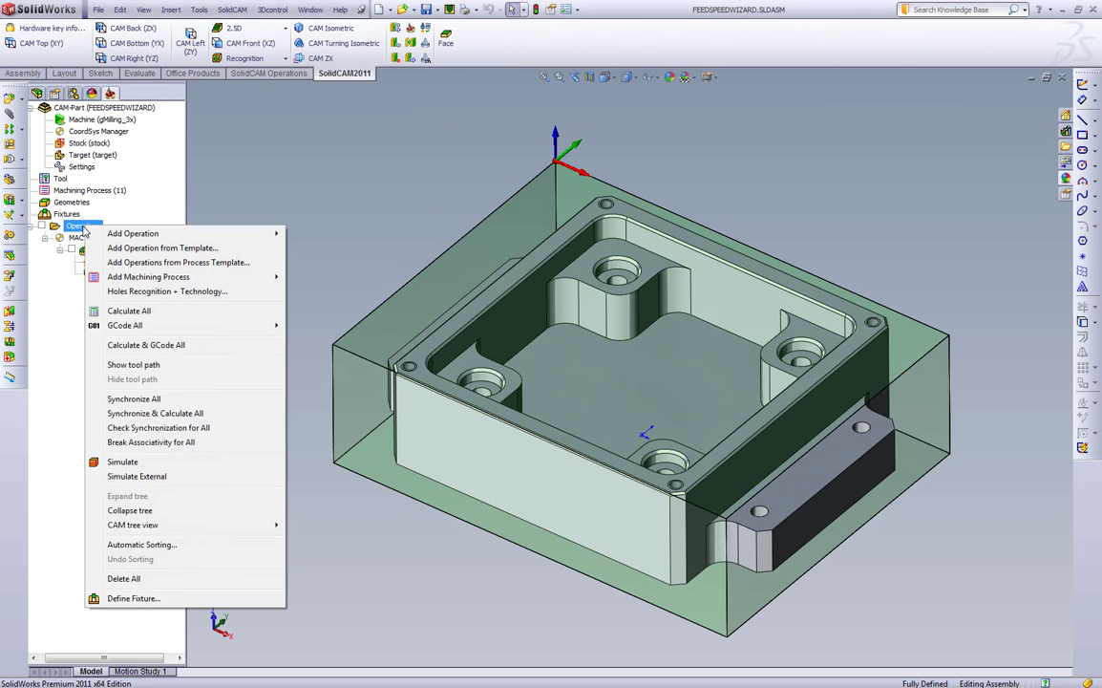
pyautogui.click(195, 429)
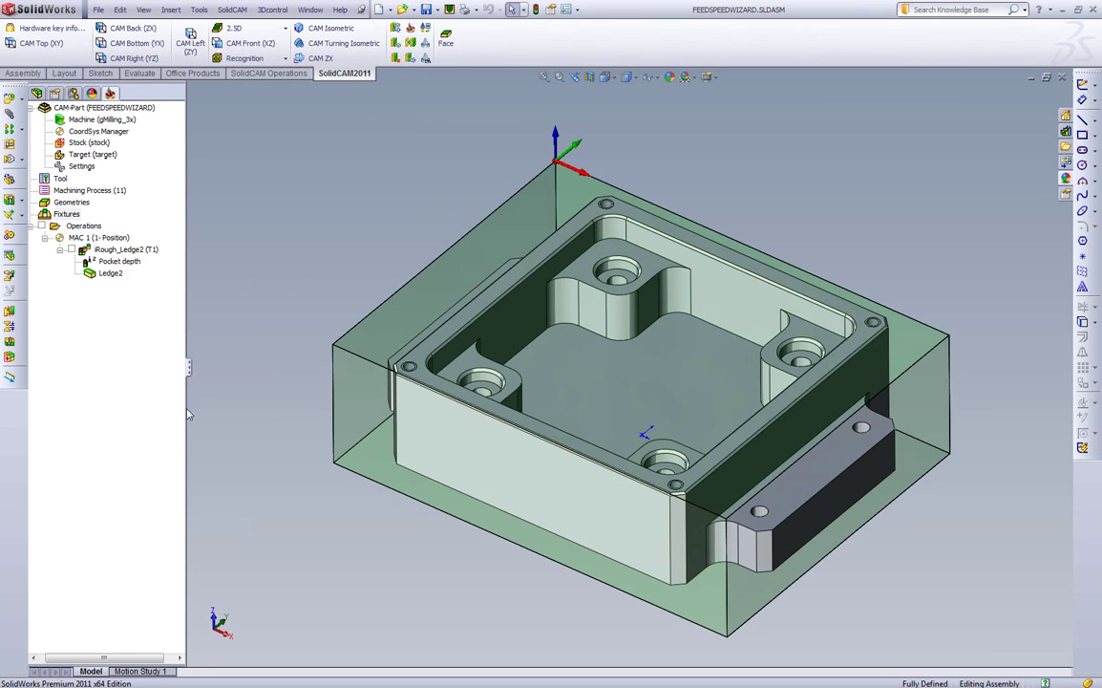
pyautogui.click(112, 262)
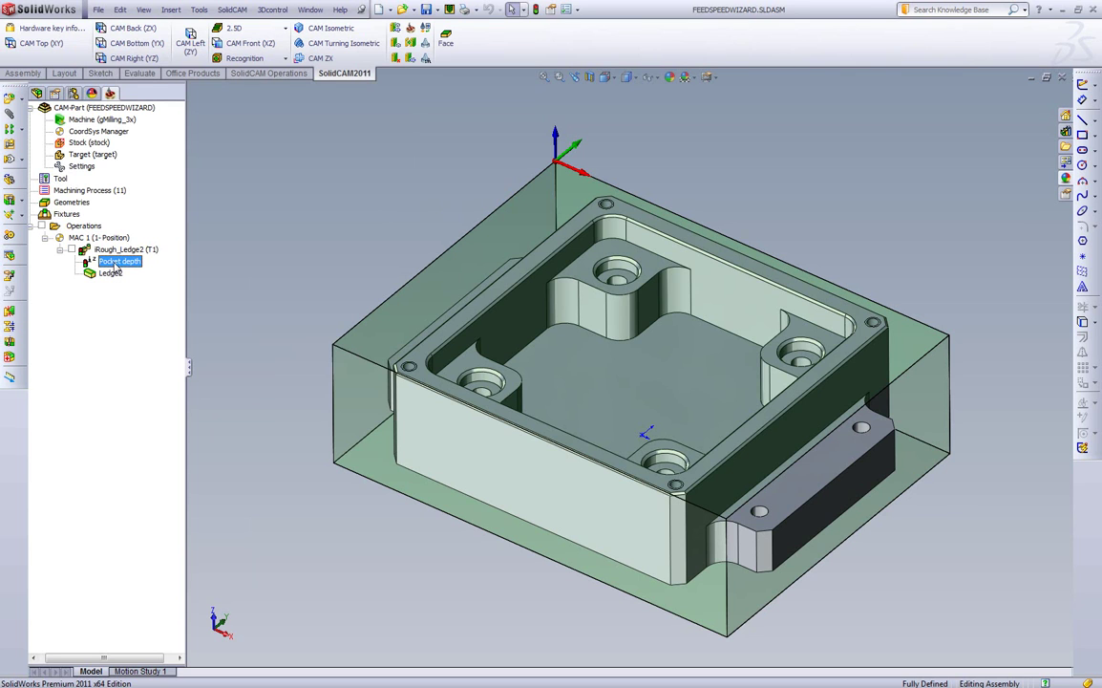
pyautogui.rightClick(117, 262)
pyautogui.click(131, 271)
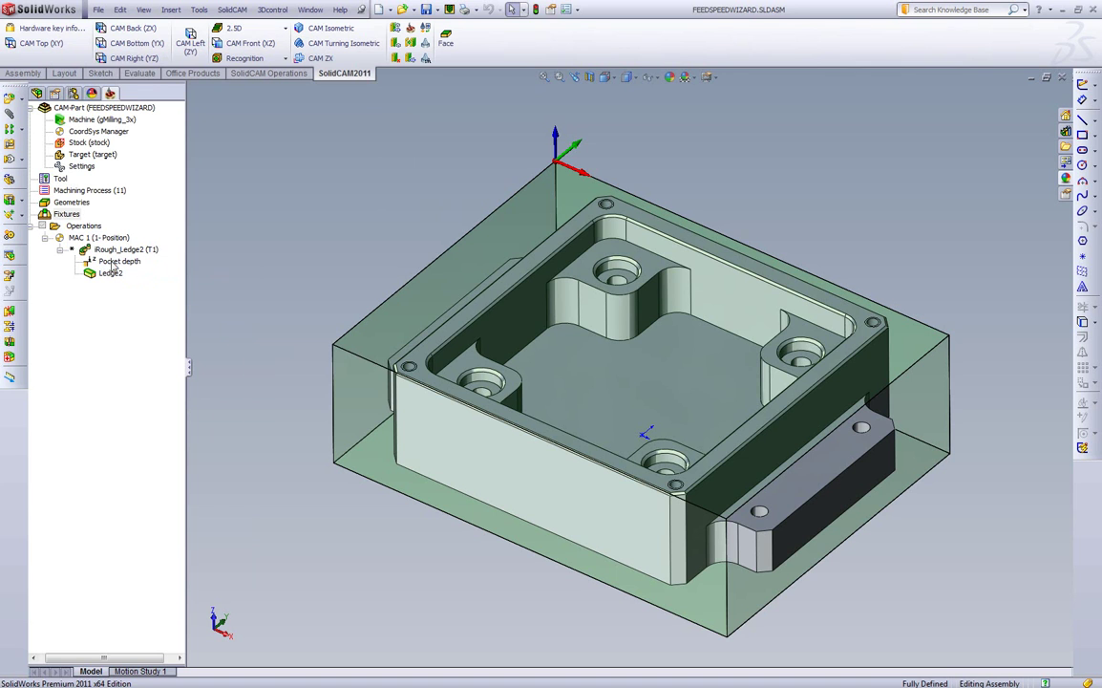
# Review iRough_Ledge2's wizard values (0.6000 step down, 3513 rpm, 58.00 in/min, 0.062 step-over) and recalculate.
pyautogui.doubleClick(112, 250)
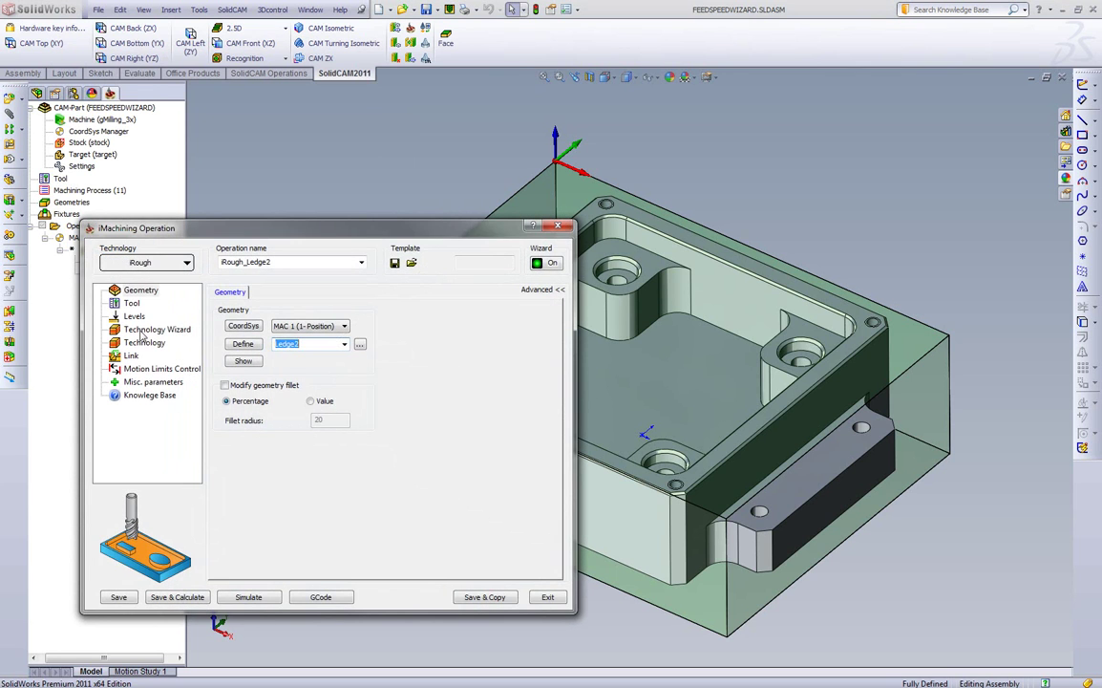
pyautogui.click(141, 332)
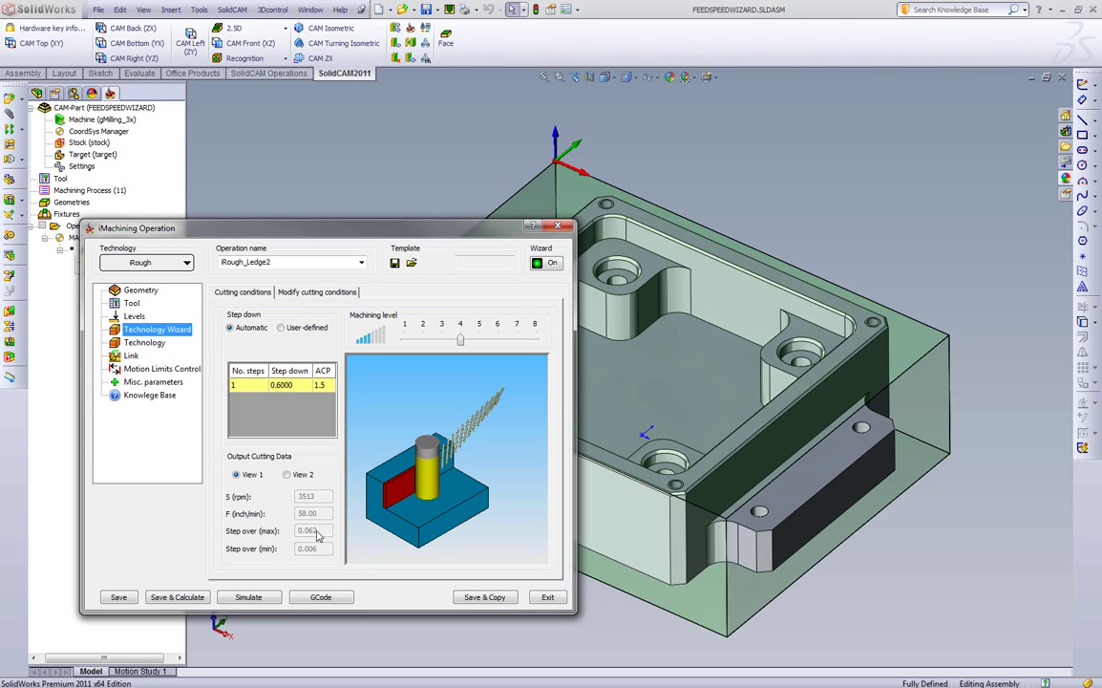
pyautogui.click(174, 597)
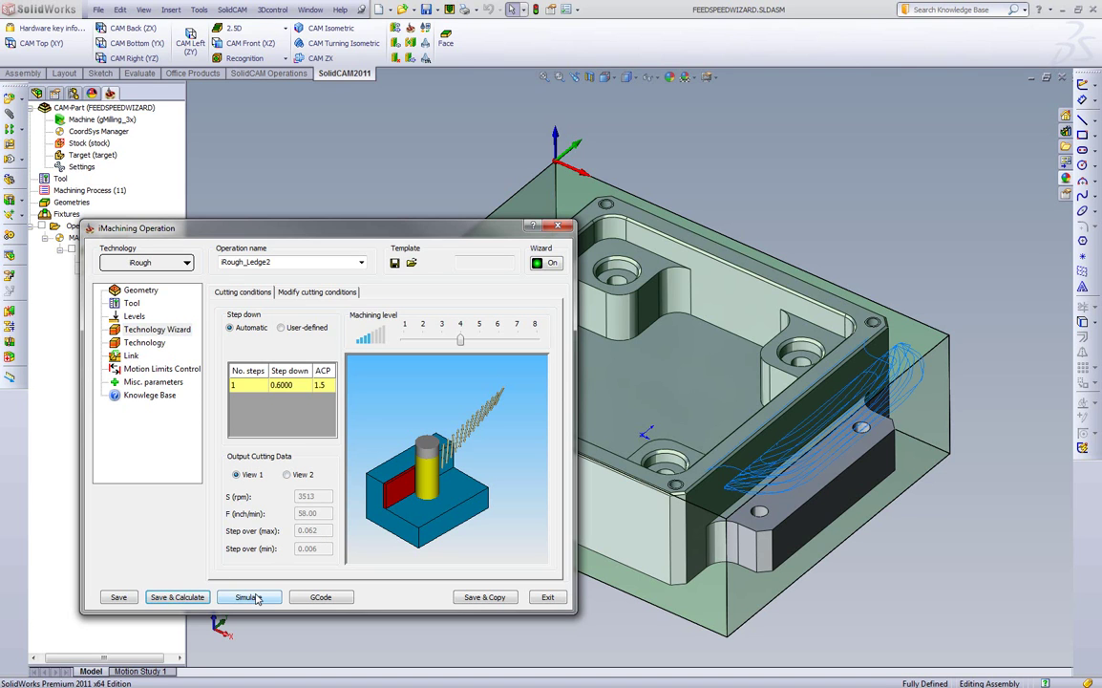